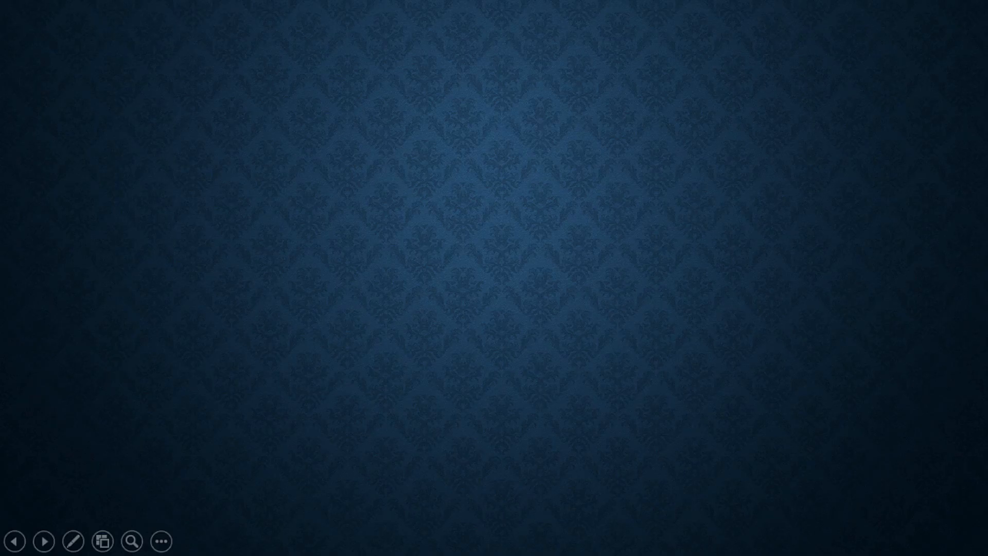
# - Advance the slideshow through the MOD(2,2) = 0 and MOD(3,2) = 1 examples, ending at the Sheet3 worksheet in Excel
pyautogui.press('Right')
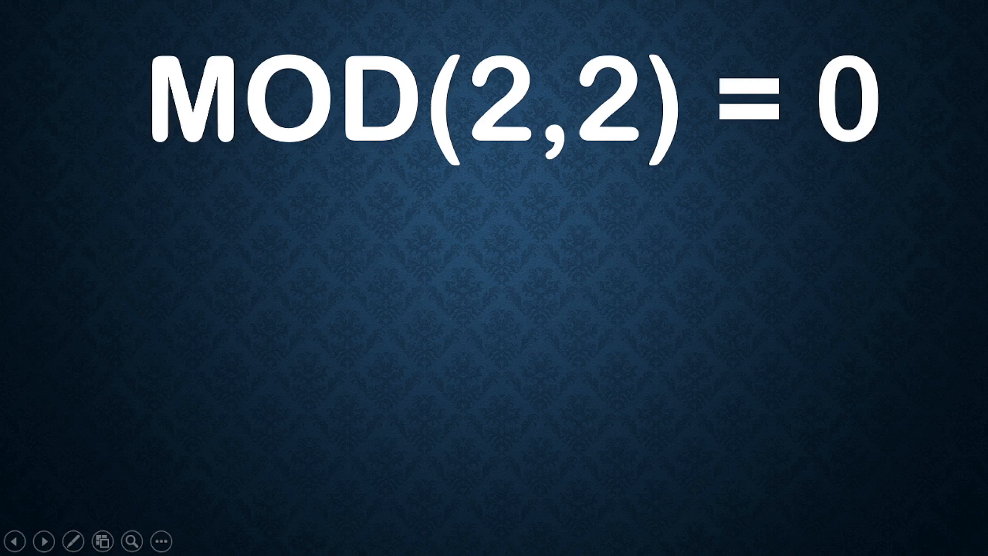
pyautogui.press('Right')
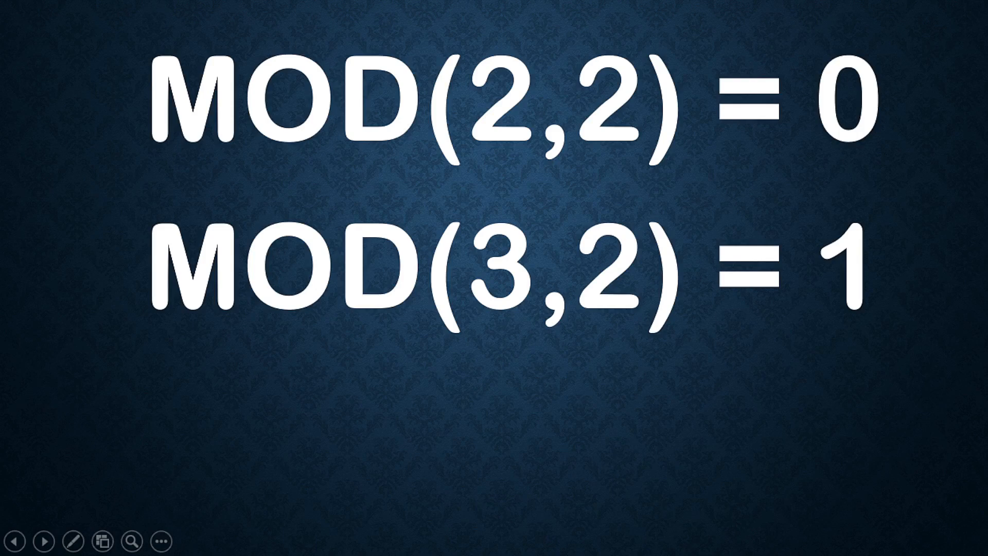
pyautogui.press('Right')
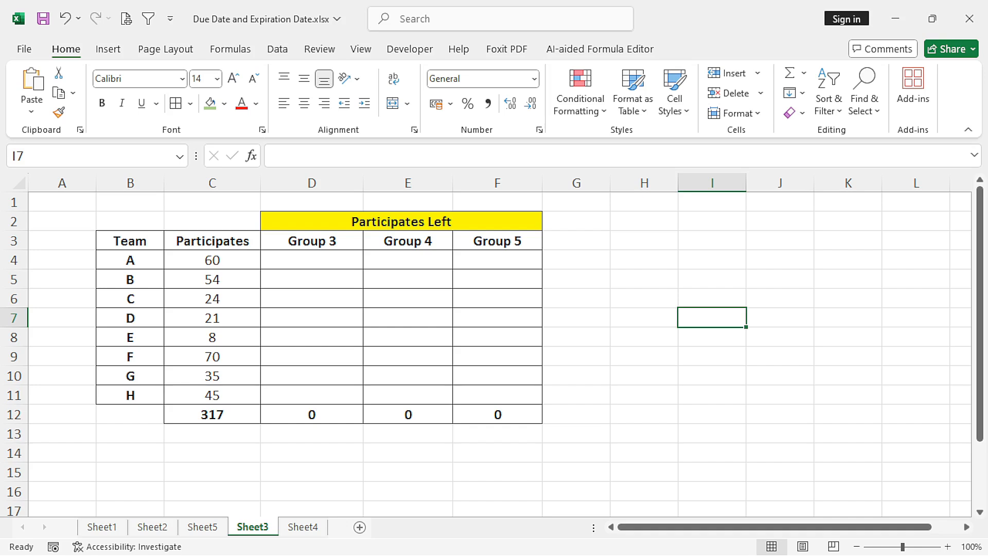
# - Examine the group headers, the team participant numbers and the Group 3 result cell for team A
pyautogui.click(311, 241)
pyautogui.click(408, 241)
pyautogui.click(496, 241)
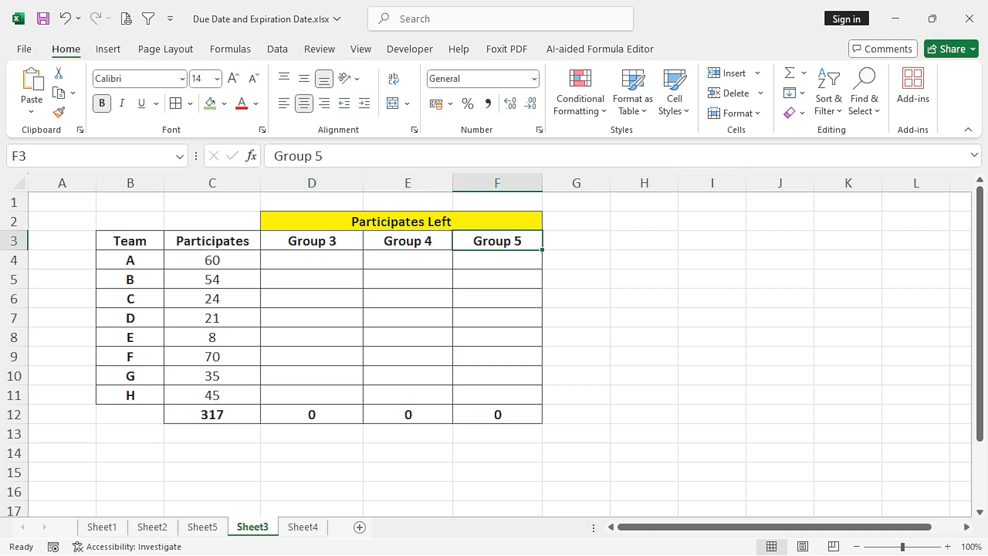
pyautogui.moveTo(212, 259); pyautogui.dragTo(212, 395)
pyautogui.click(131, 260)
pyautogui.click(212, 260)
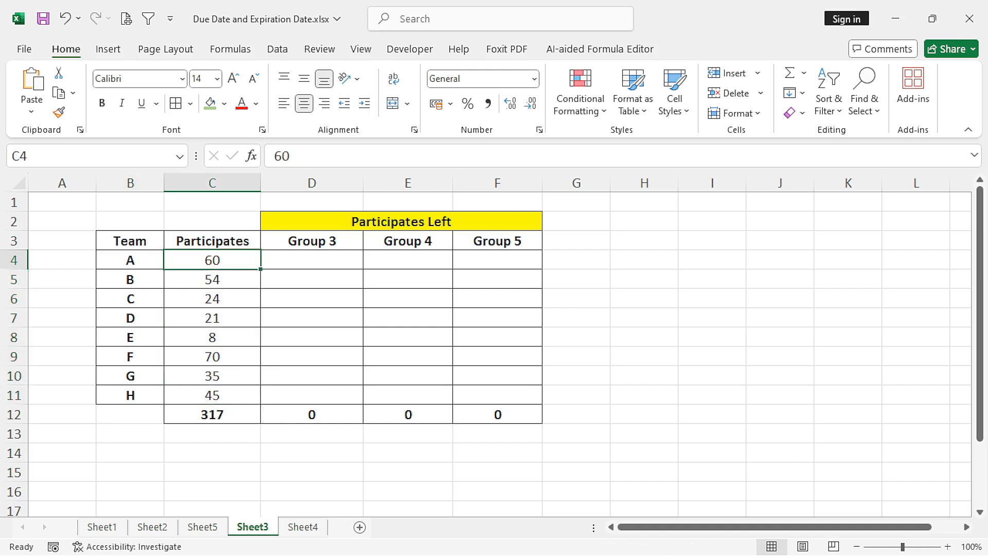
pyautogui.click(130, 280)
pyautogui.click(212, 279)
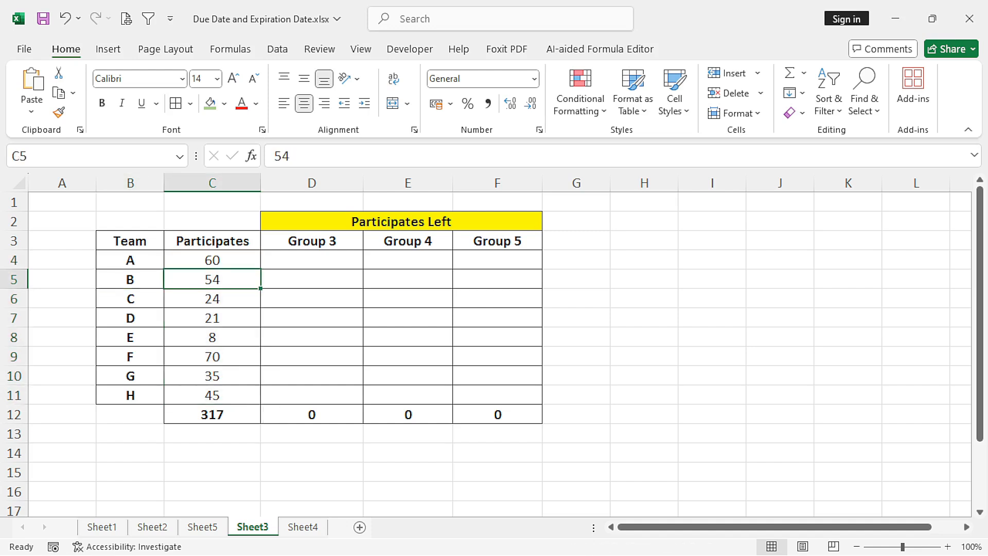
pyautogui.click(311, 260)
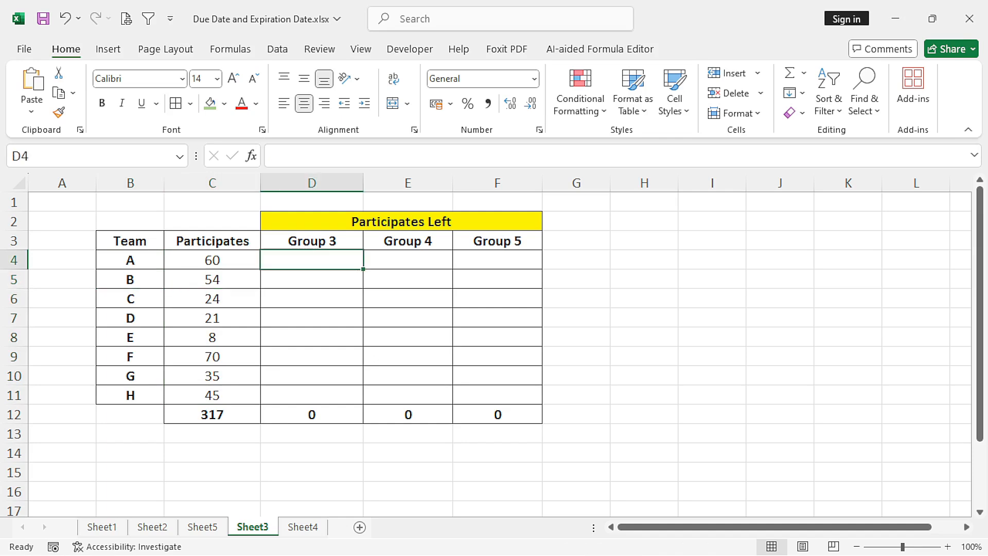
pyautogui.click(311, 241)
pyautogui.click(312, 260)
pyautogui.click(212, 260)
pyautogui.click(312, 259)
# - Increase the font size of the merged Participates Left heading to 18
pyautogui.click(401, 221)
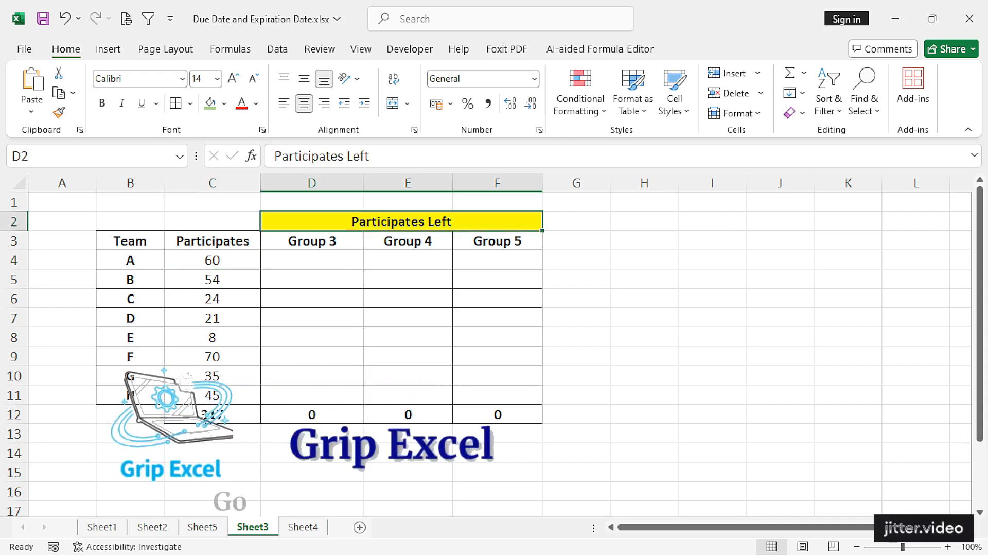
pyautogui.click(233, 78)
pyautogui.click(233, 78)
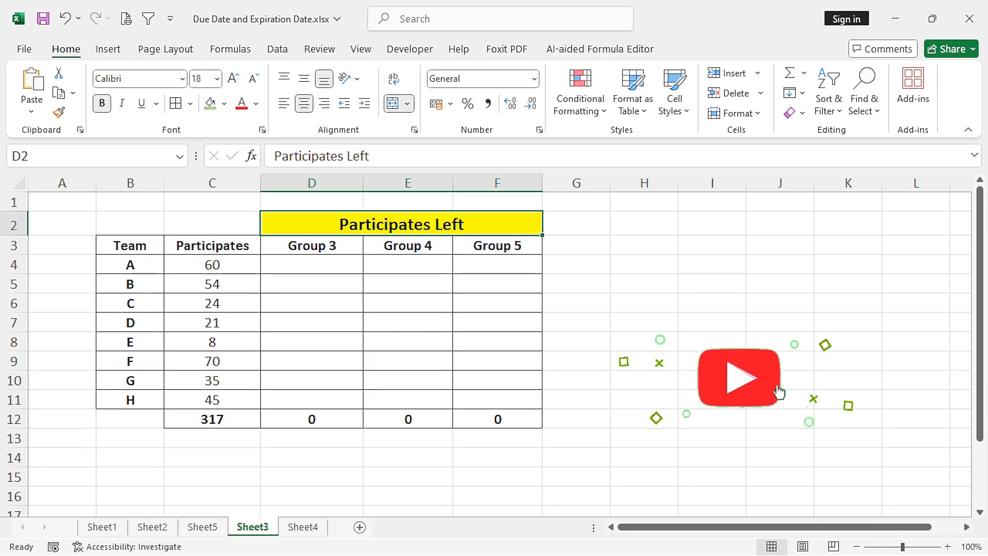
pyautogui.click(312, 265)
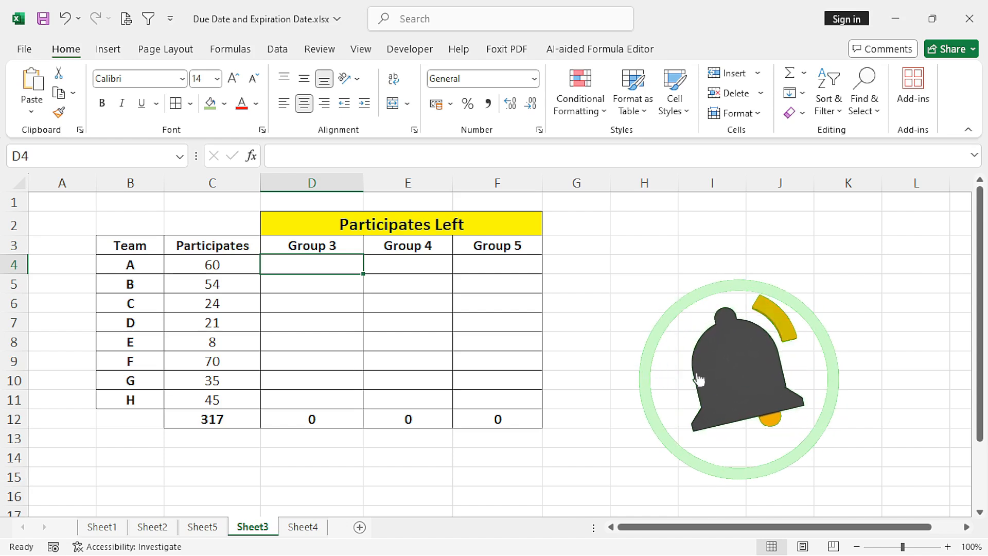
pyautogui.click(407, 265)
pyautogui.click(212, 265)
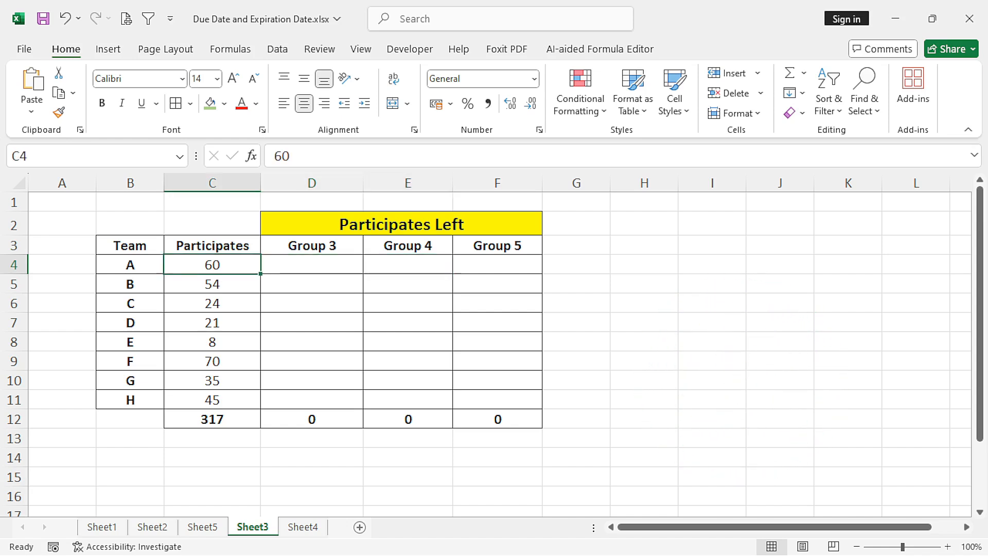
pyautogui.click(408, 265)
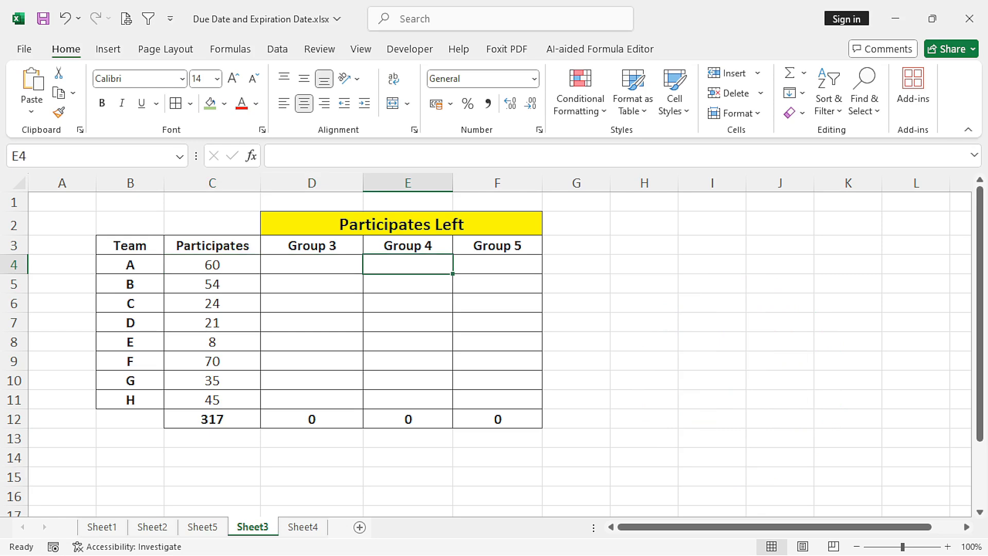
pyautogui.click(497, 265)
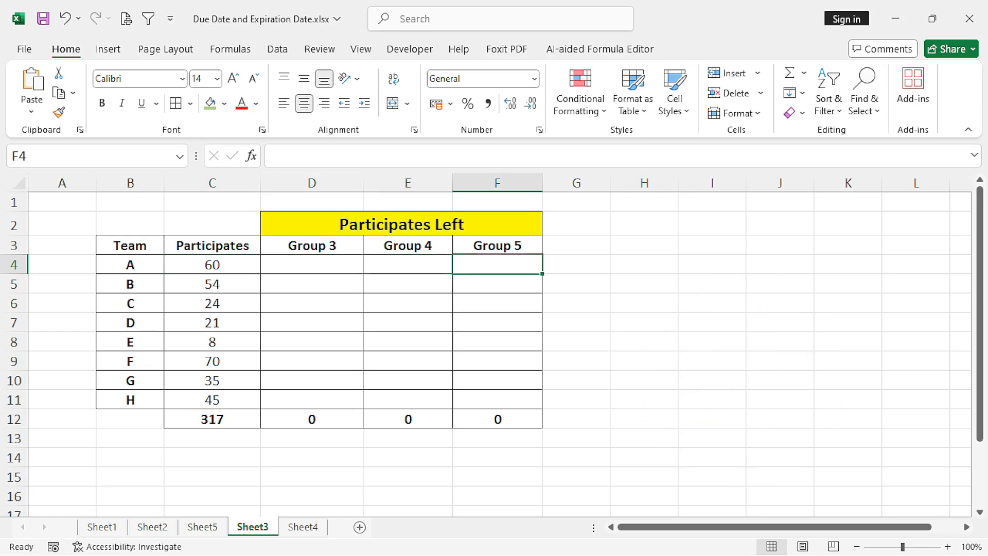
# - Enter =MOD(C4,RIGHT(D3,1)) in cell D4 to calculate team A's leftover participants for Group 3
pyautogui.click(312, 265)
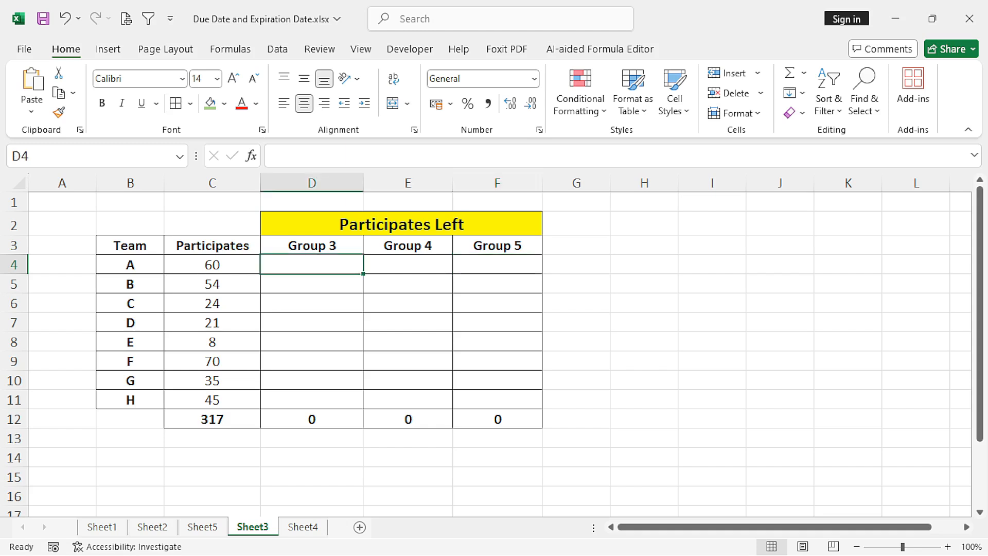
pyautogui.write('=')
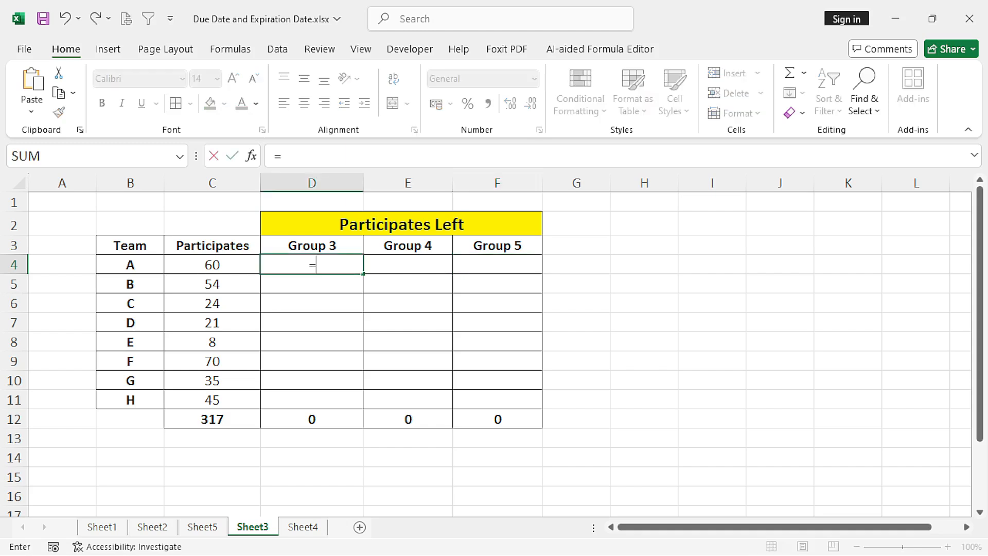
pyautogui.write('MOD(')
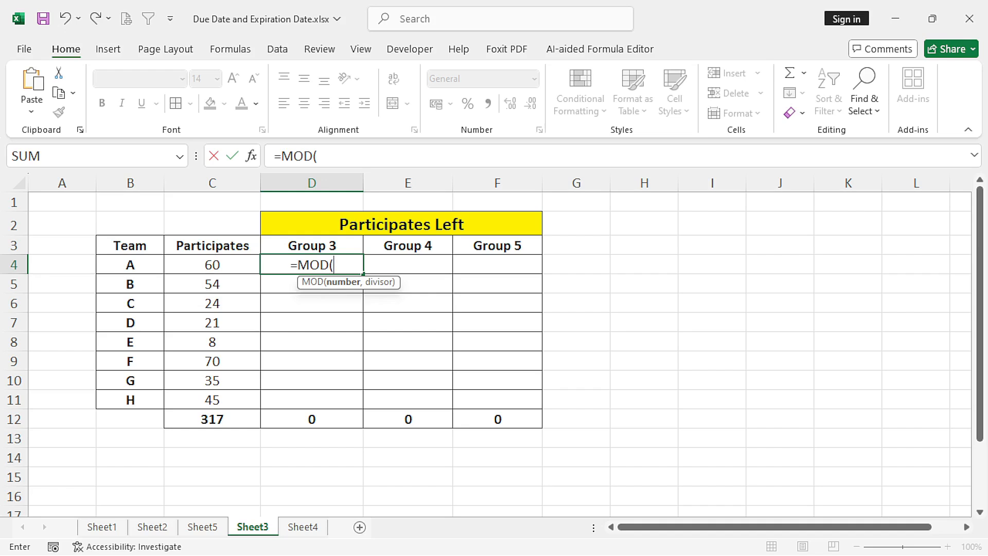
pyautogui.press('Left')
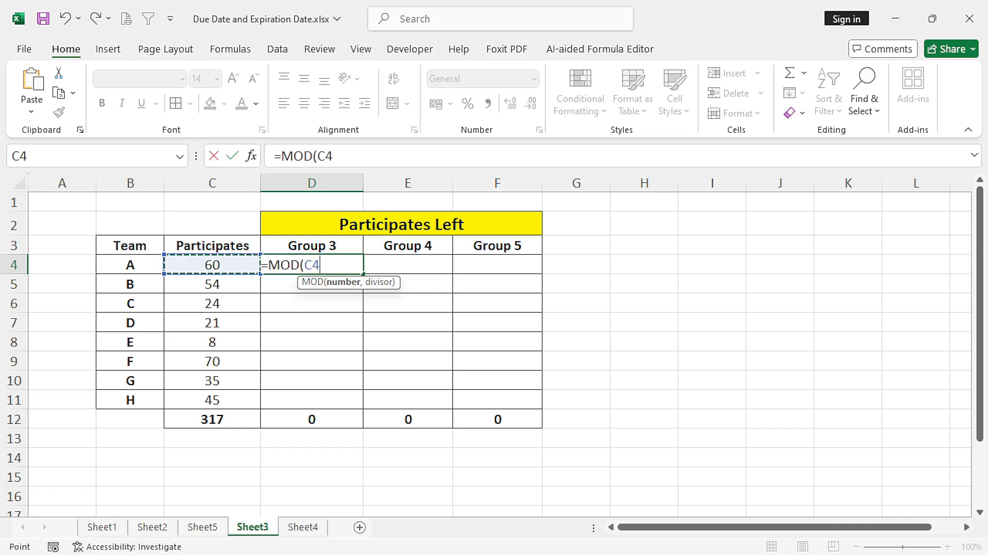
pyautogui.write(',')
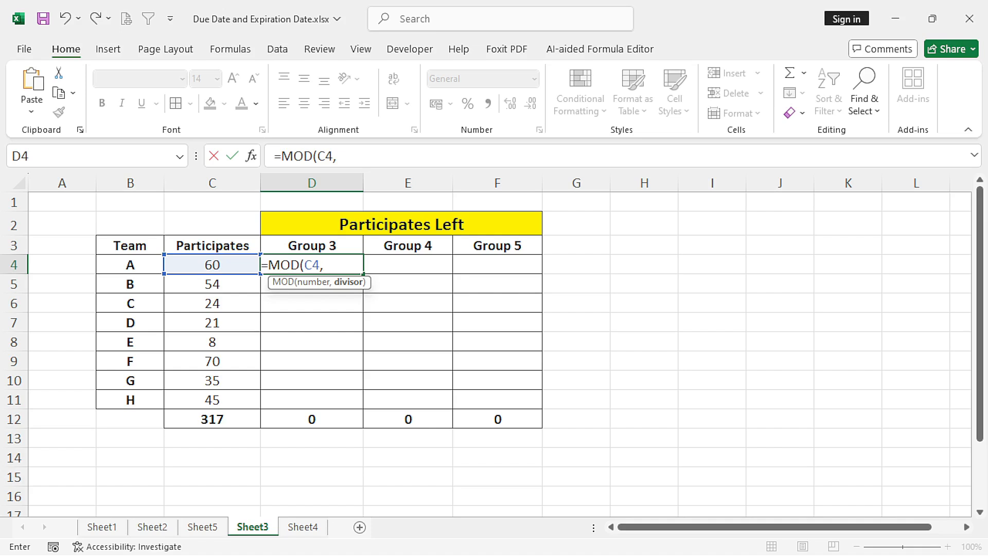
pyautogui.write('RIGHT(')
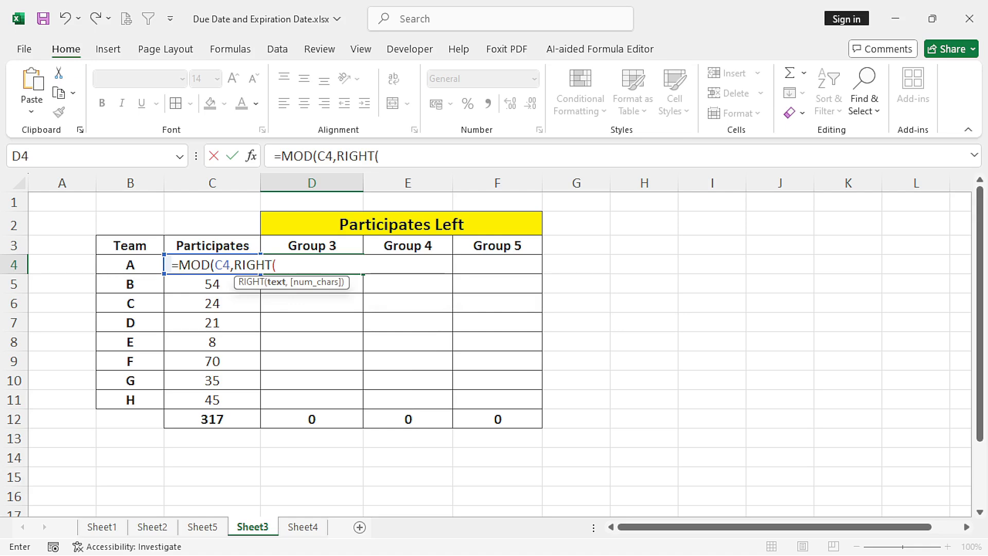
pyautogui.press('Up')
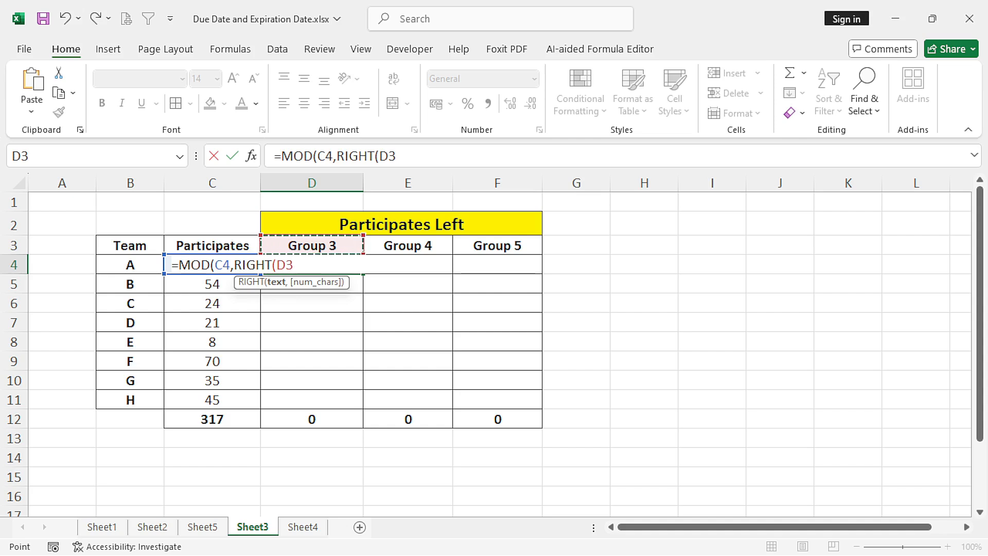
pyautogui.write(',1')
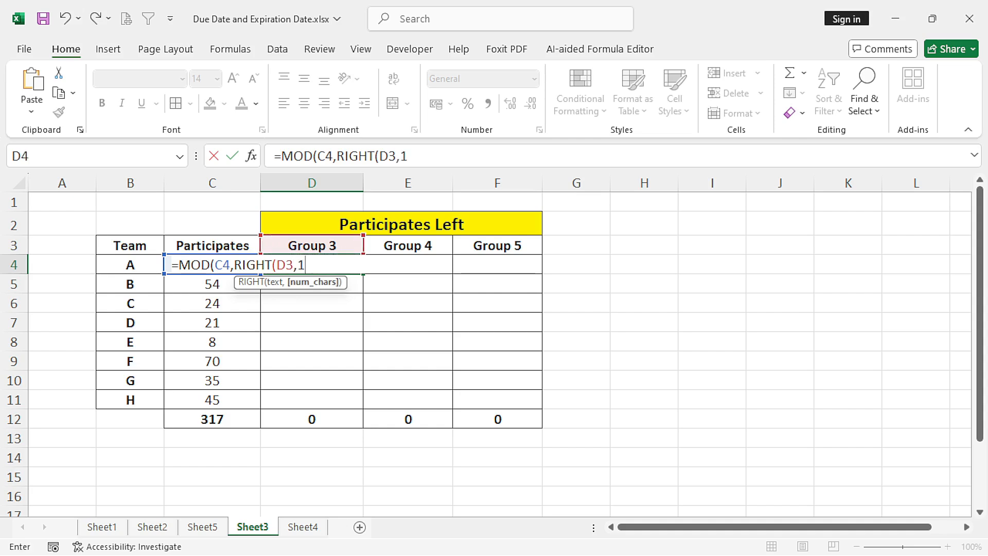
pyautogui.write(')')
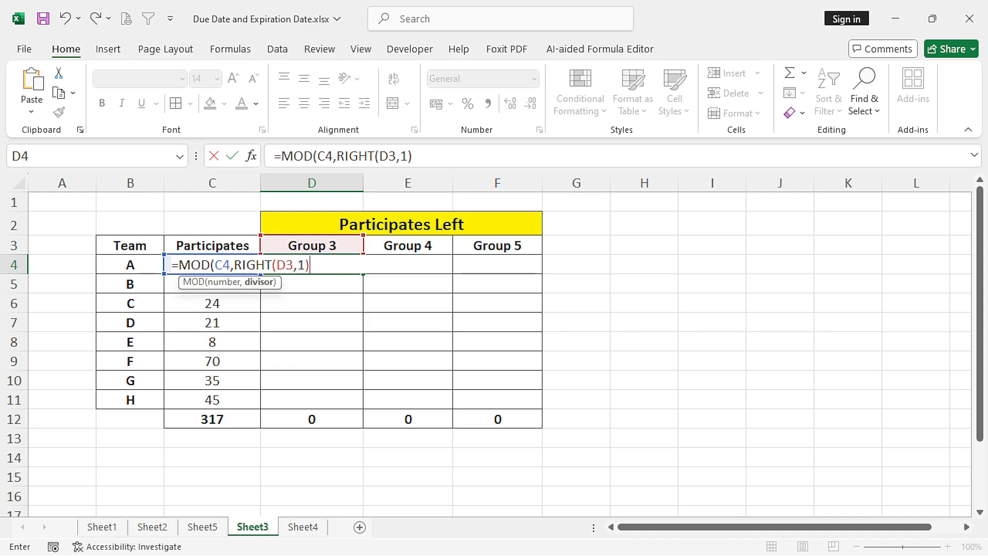
pyautogui.write(')')
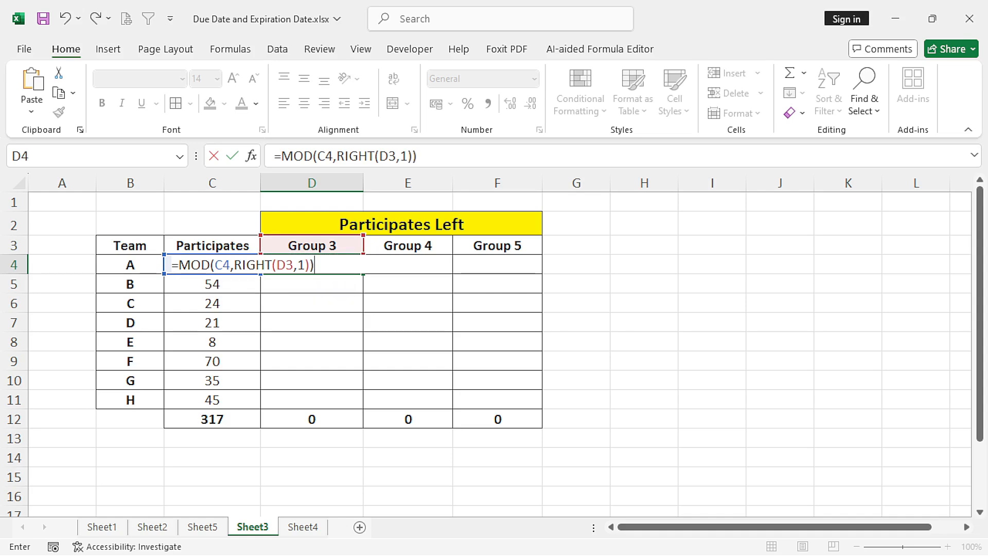
pyautogui.press('Return')
pyautogui.click(311, 264)
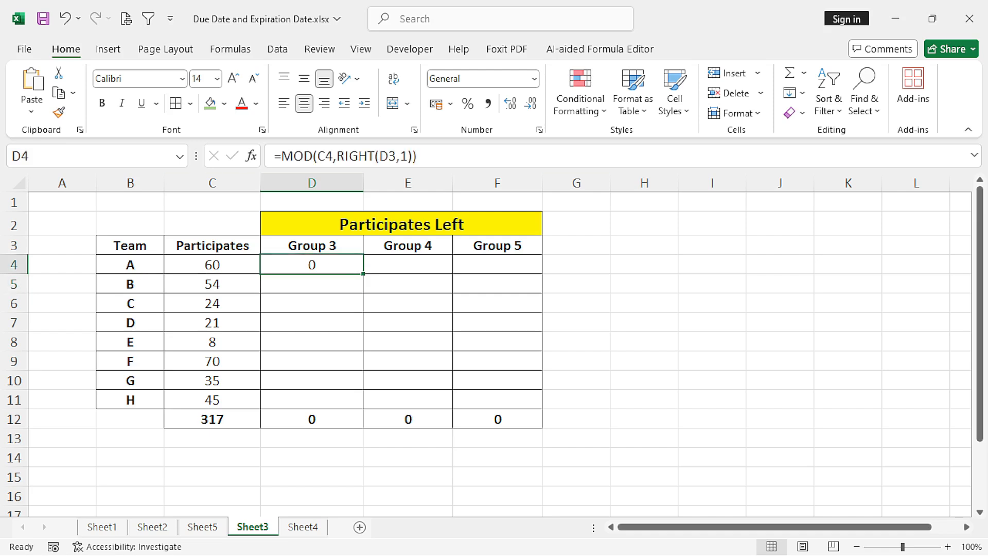
pyautogui.click(211, 264)
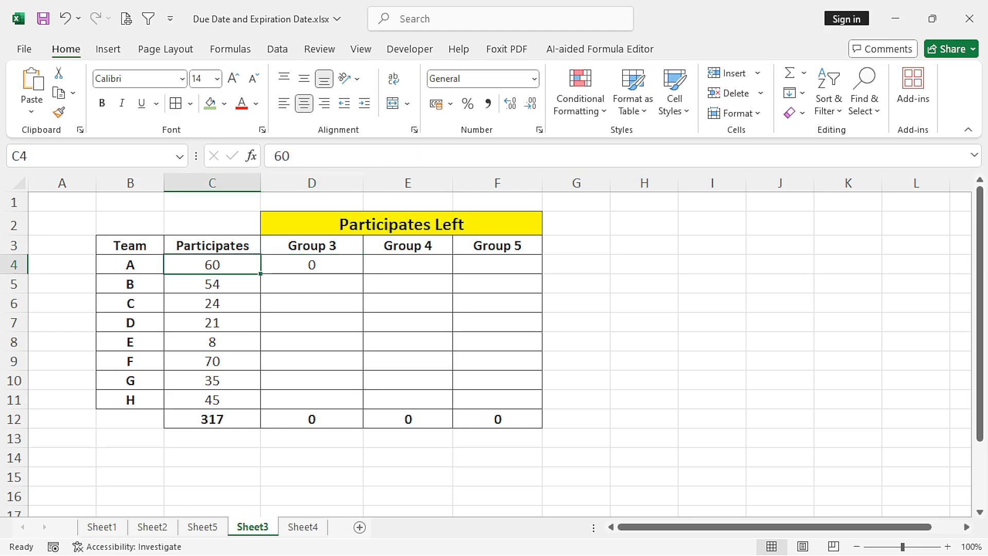
pyautogui.click(311, 246)
pyautogui.click(311, 264)
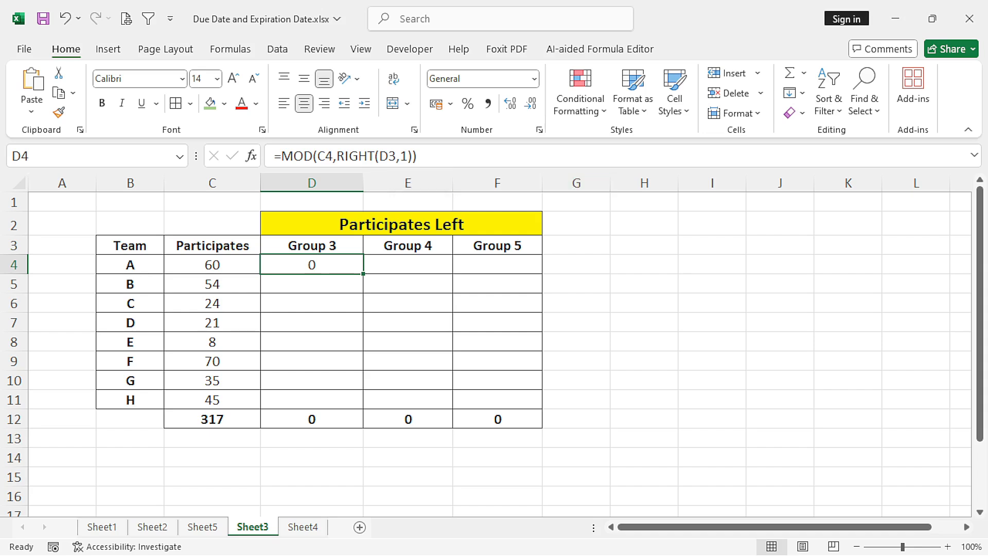
# - Make header row 3 slightly taller and middle-align its contents vertically
pyautogui.moveTo(14, 255); pyautogui.dragTo(14, 261)
pyautogui.click(14, 249)
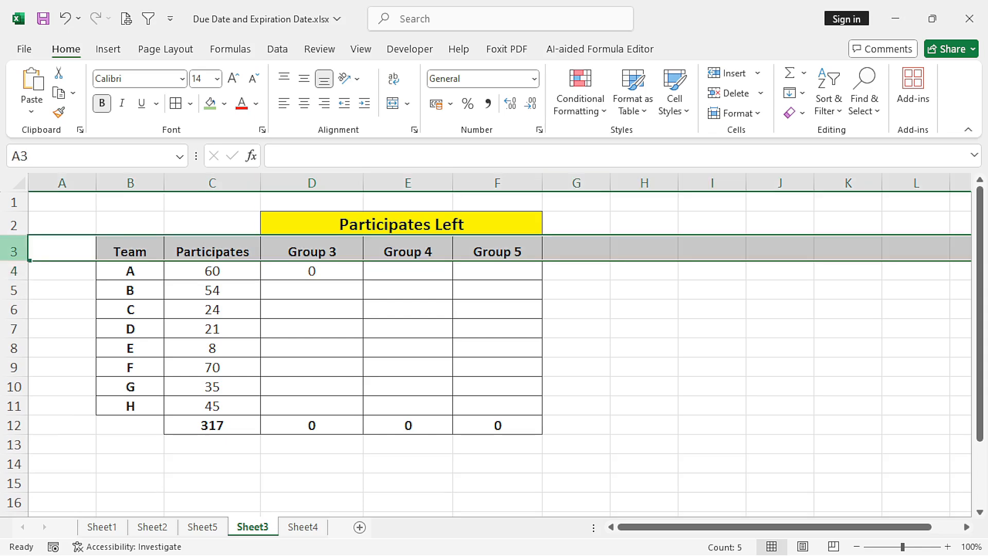
pyautogui.click(304, 78)
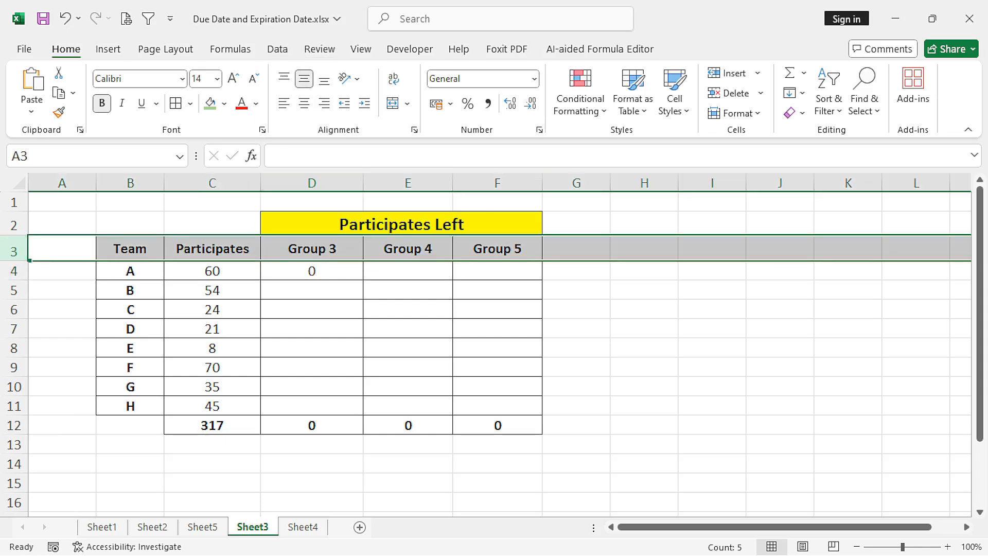
pyautogui.click(643, 290)
pyautogui.click(311, 270)
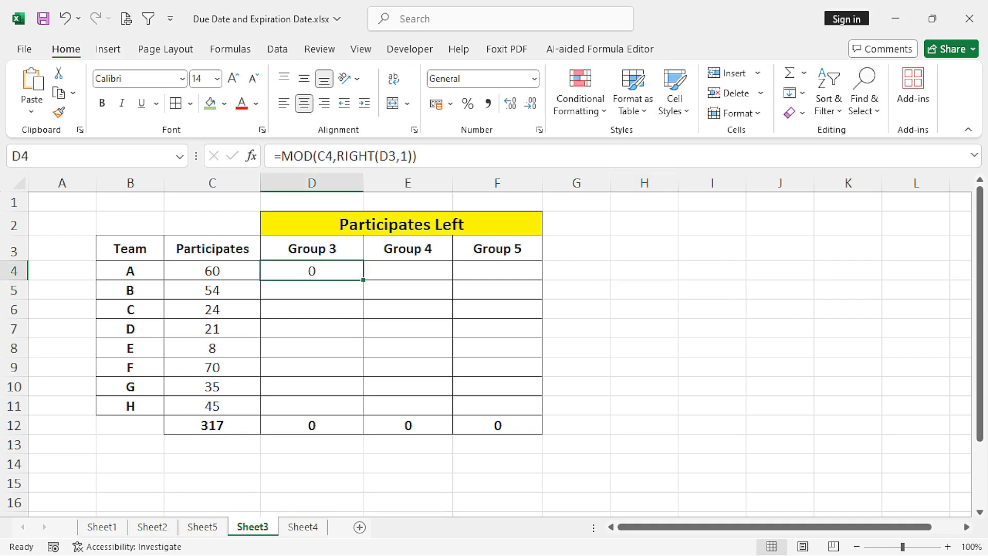
pyautogui.click(643, 290)
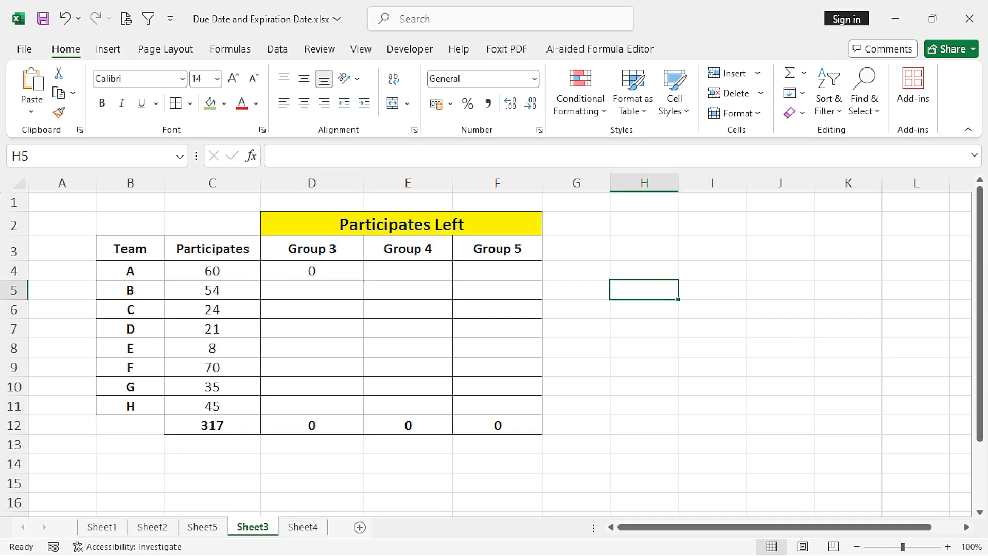
pyautogui.click(312, 248)
pyautogui.click(312, 270)
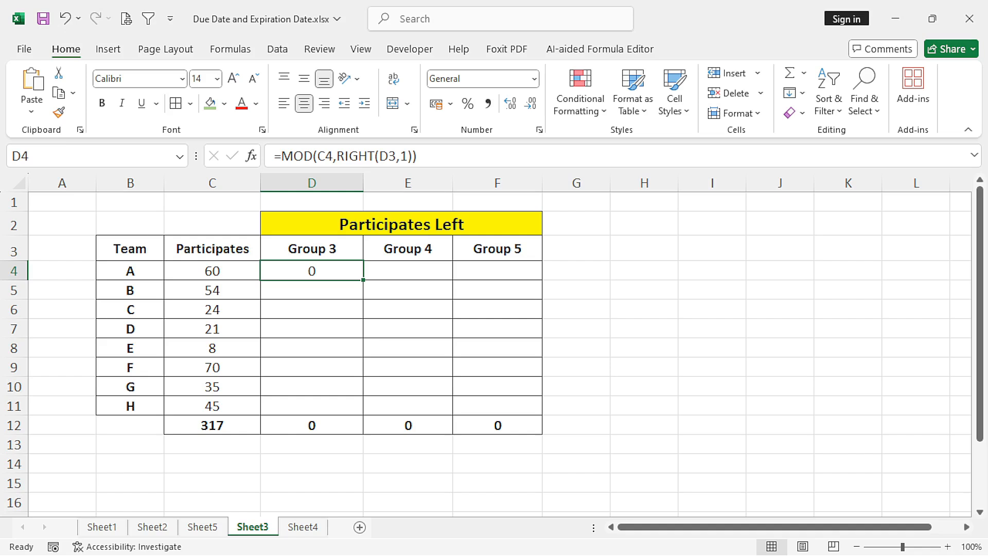
# - Enter =RIGHT(D3,1) in empty cell H4 to extract the group number from the Group 3 header
pyautogui.click(644, 271)
pyautogui.write('=')
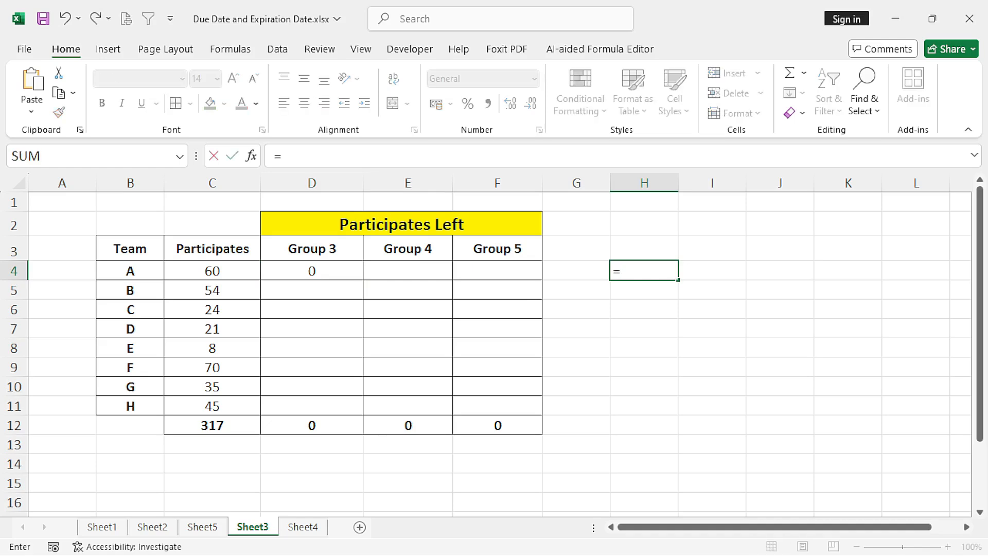
pyautogui.write('RIGHT(')
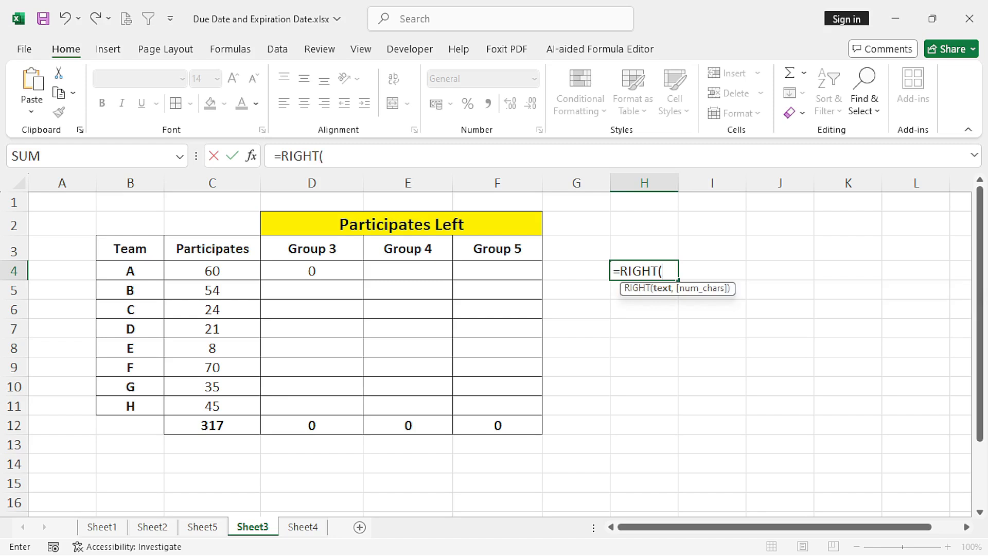
pyautogui.click(311, 249)
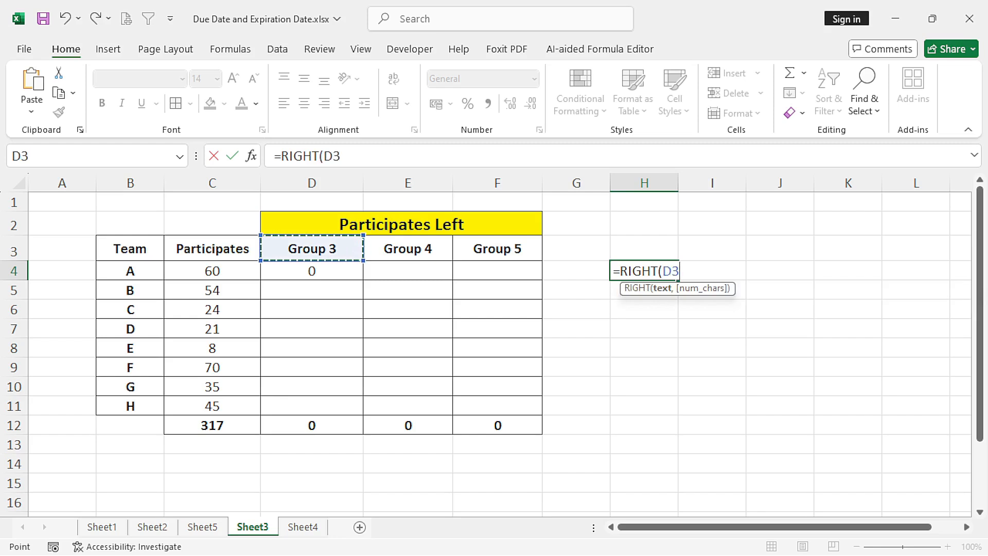
pyautogui.write(',1')
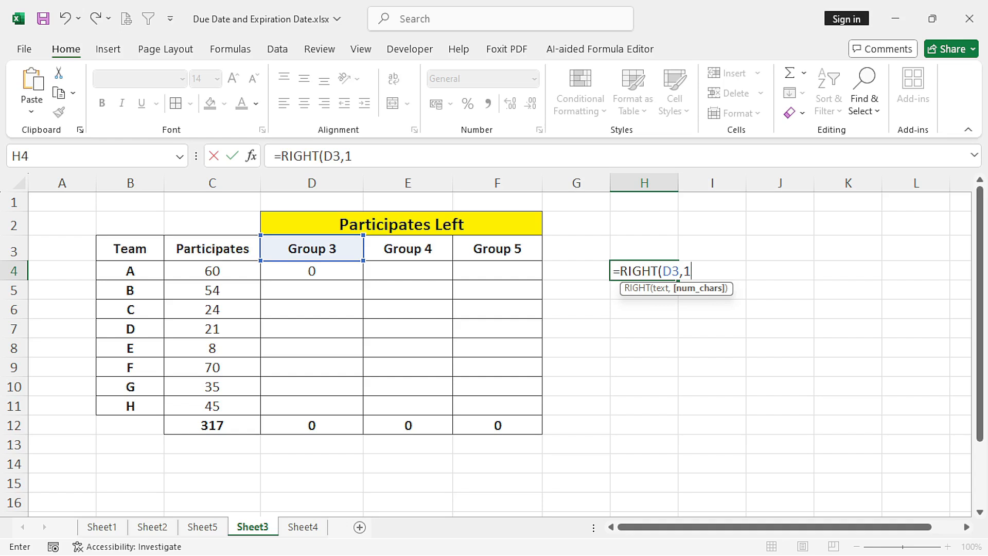
pyautogui.write(')')
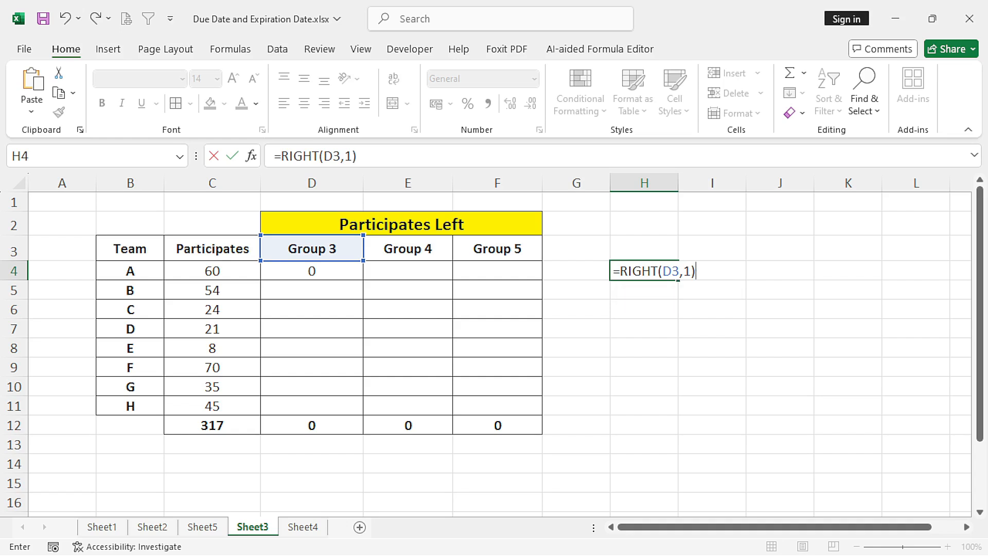
pyautogui.press('Return')
# - Enlarge the RIGHT test result in H4 to font size 18 and clear the cell's contents
pyautogui.click(643, 270)
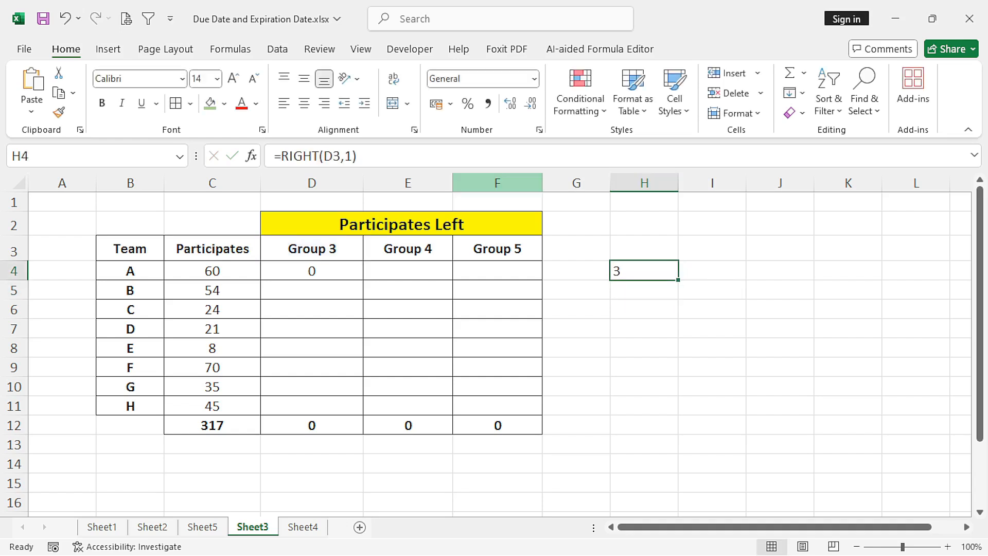
pyautogui.click(233, 78)
pyautogui.click(233, 78)
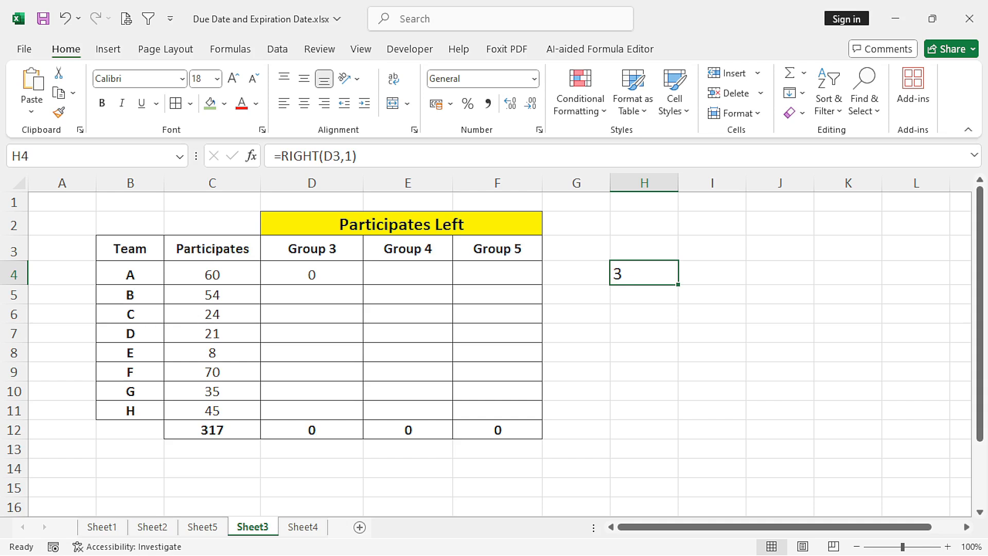
pyautogui.press('Delete')
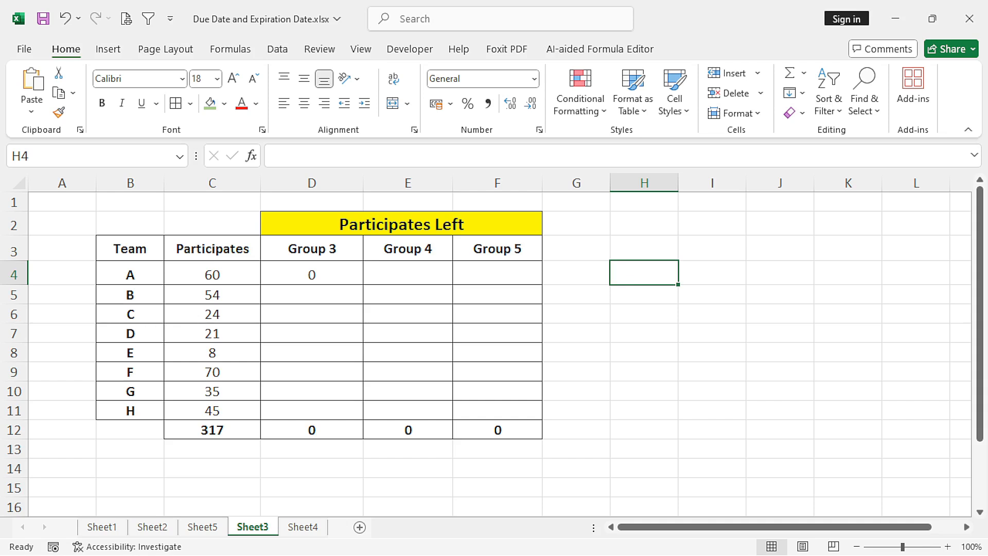
# - Make the header reference absolute as $D$3 in D4's formula and fill the formula down through D11
pyautogui.click(311, 273)
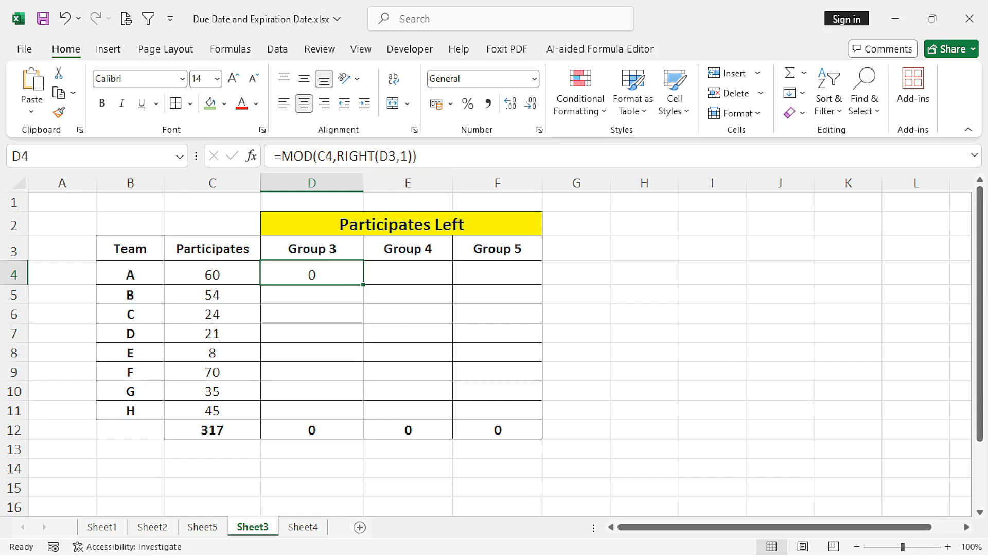
pyautogui.click(379, 156)
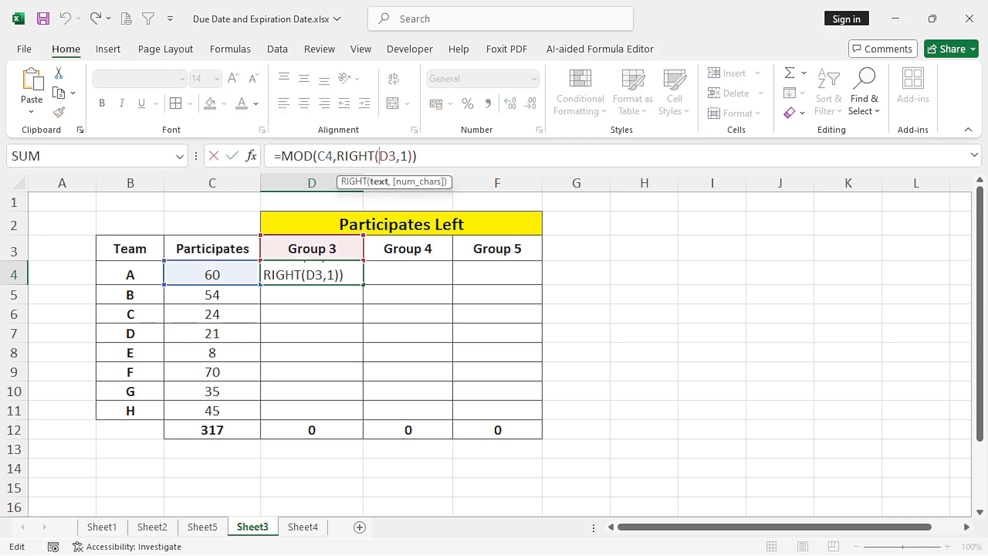
pyautogui.press('F4')
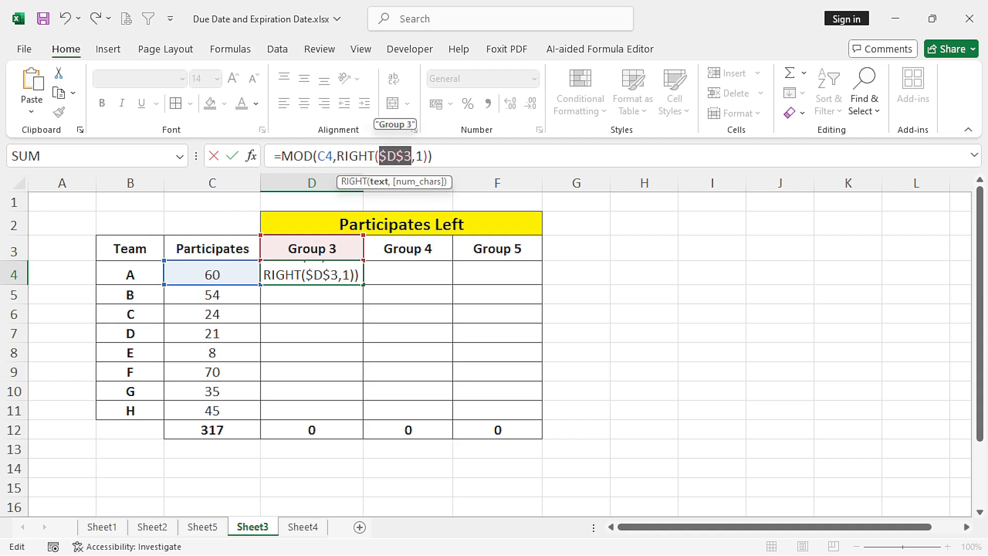
pyautogui.press('Return')
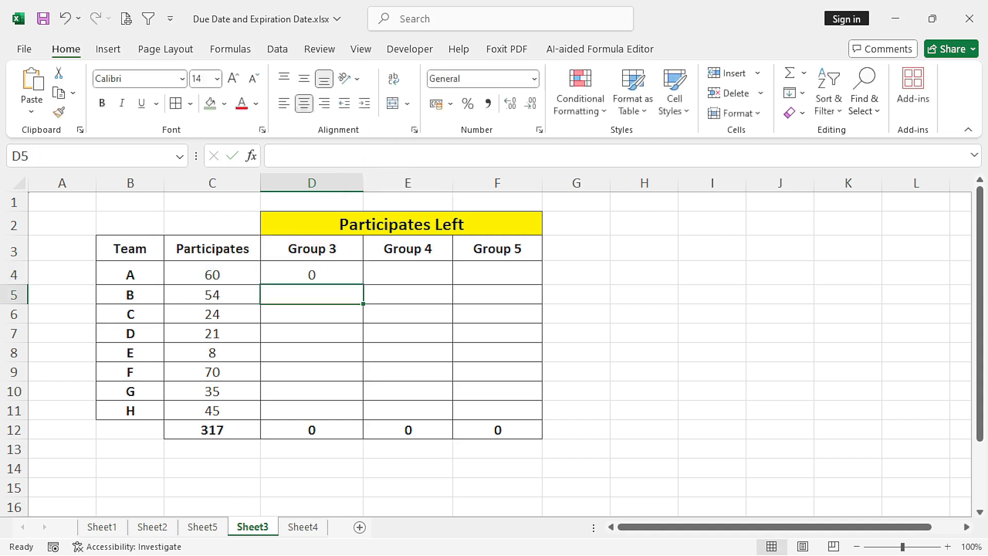
pyautogui.click(312, 273)
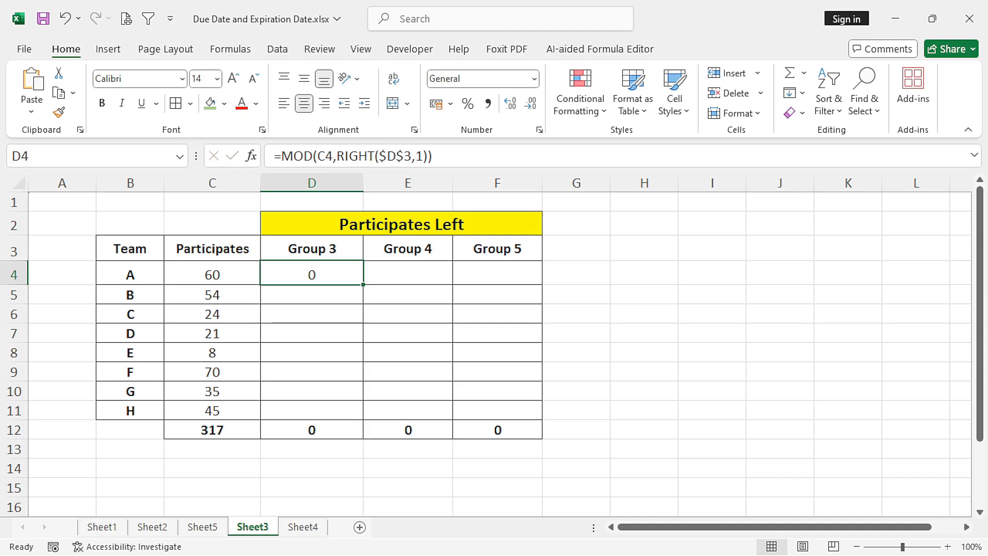
pyautogui.moveTo(363, 284); pyautogui.dragTo(363, 419)
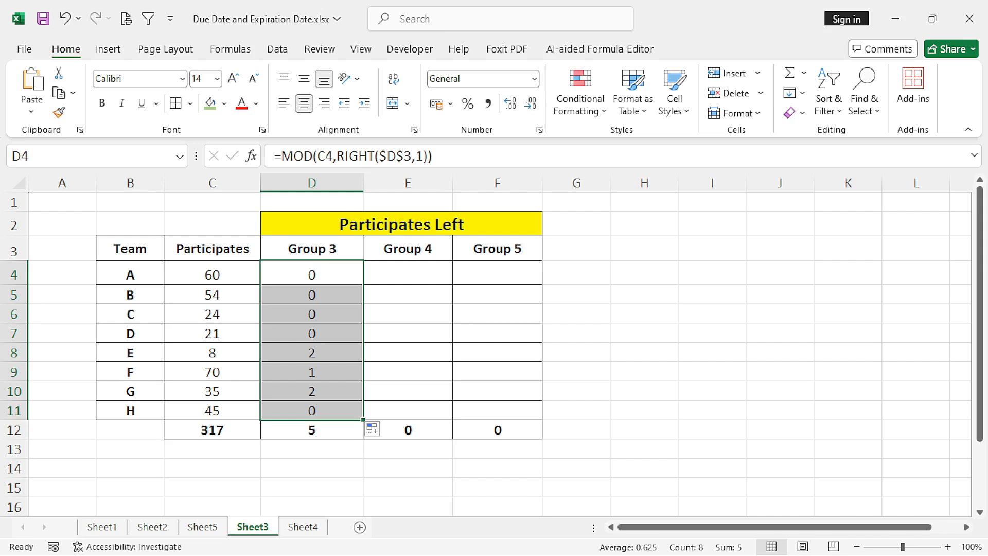
# - Examine the filled Group 3 formulas and compare the remainders with the participant numbers of teams A and E
pyautogui.click(312, 274)
pyautogui.press('Down')
pyautogui.press('Down')
pyautogui.press('Down')
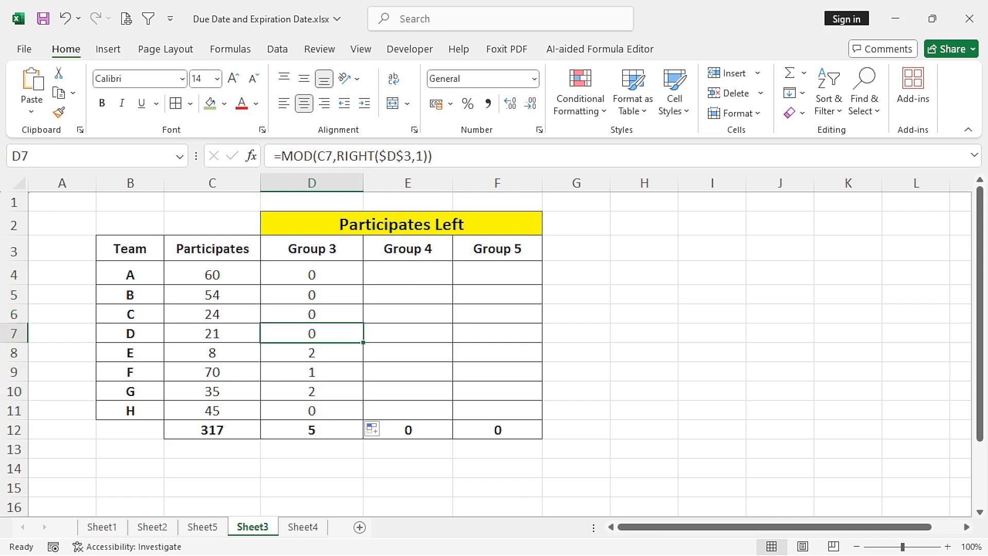
pyautogui.click(312, 274)
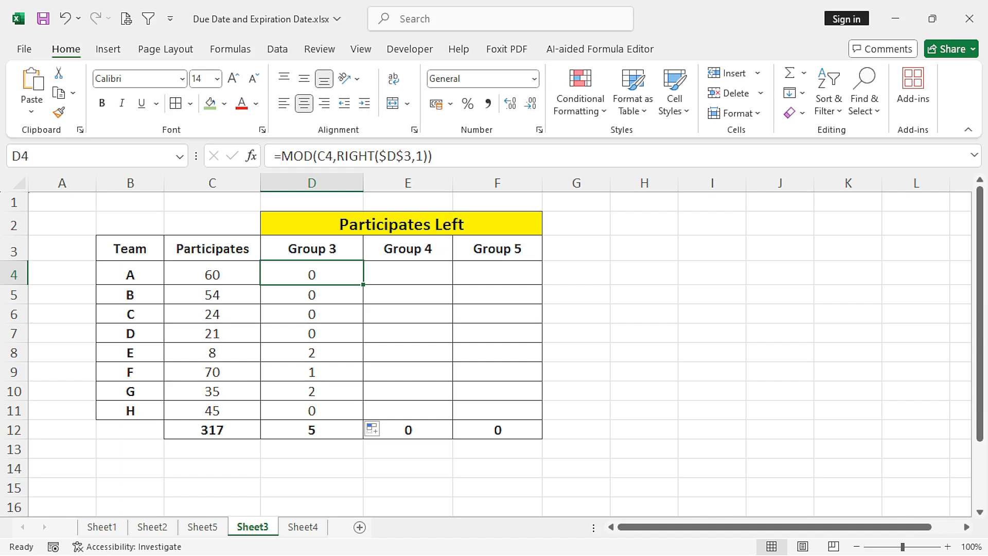
pyautogui.moveTo(311, 274); pyautogui.dragTo(312, 333)
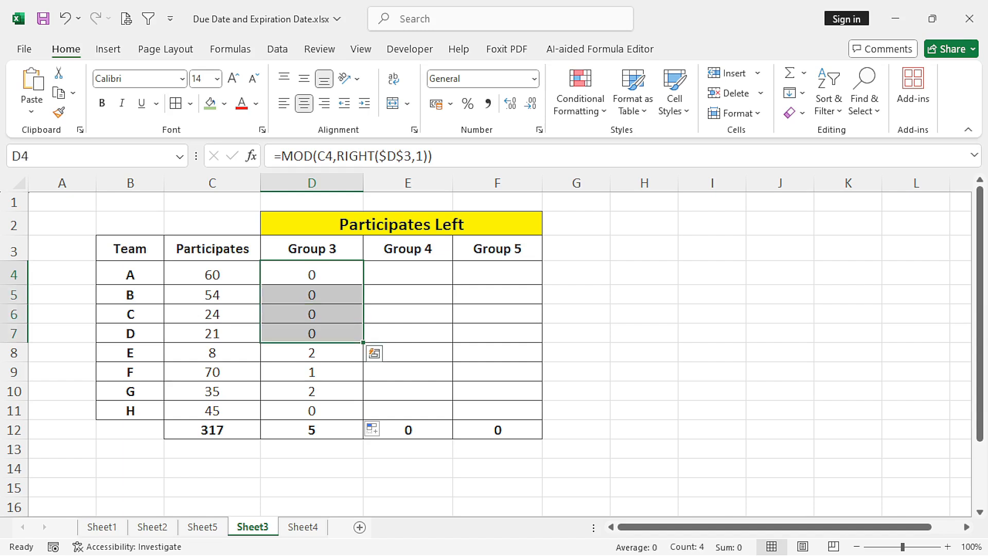
pyautogui.click(312, 353)
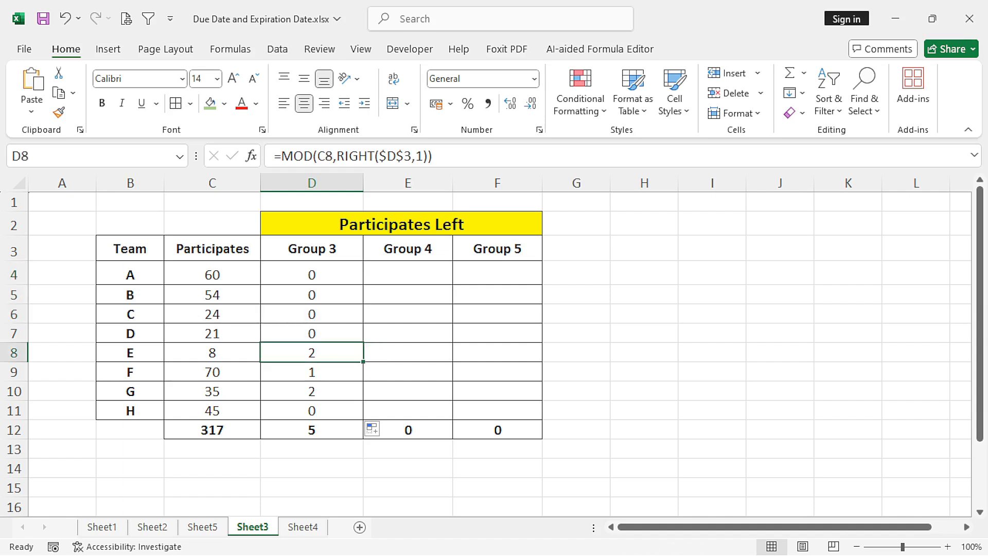
pyautogui.click(212, 275)
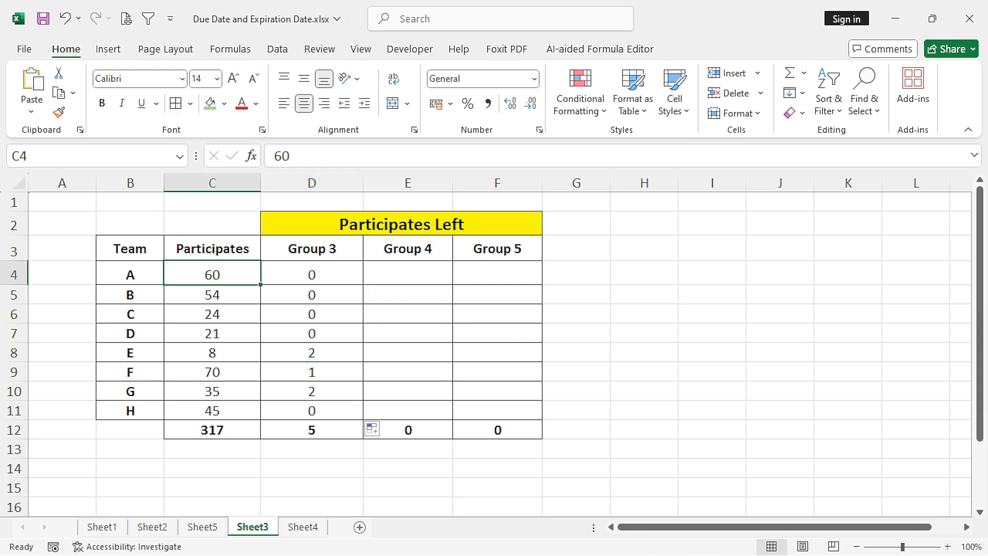
pyautogui.click(312, 274)
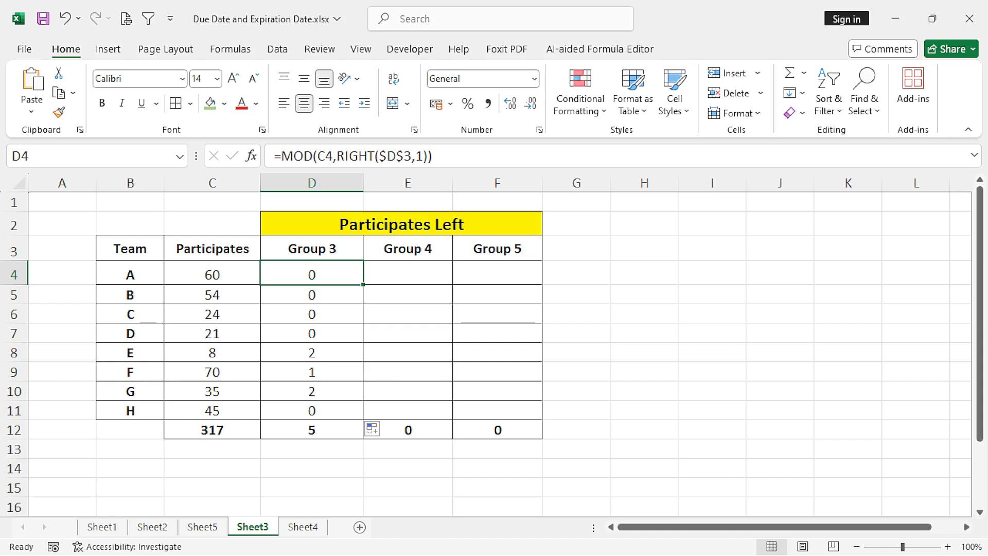
pyautogui.click(212, 353)
pyautogui.click(311, 353)
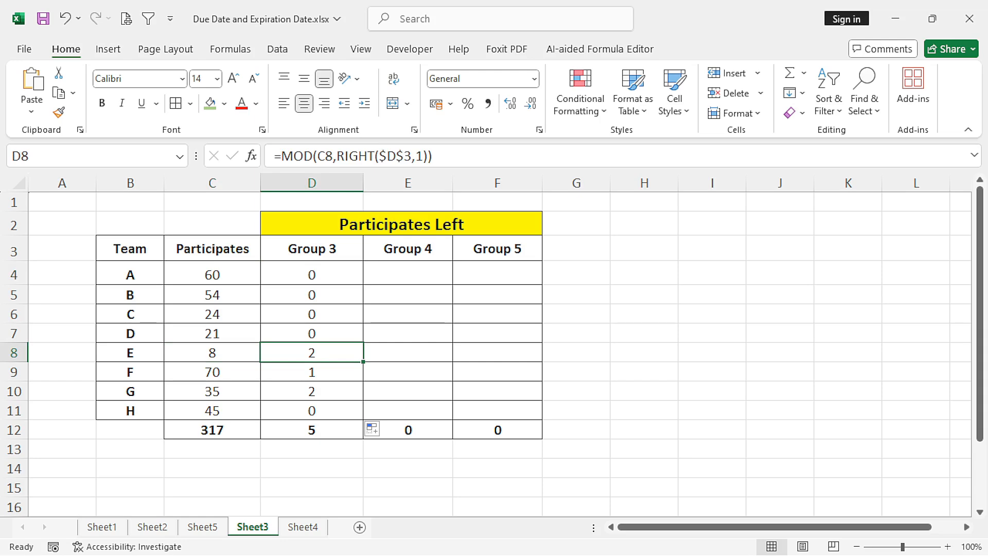
pyautogui.click(311, 274)
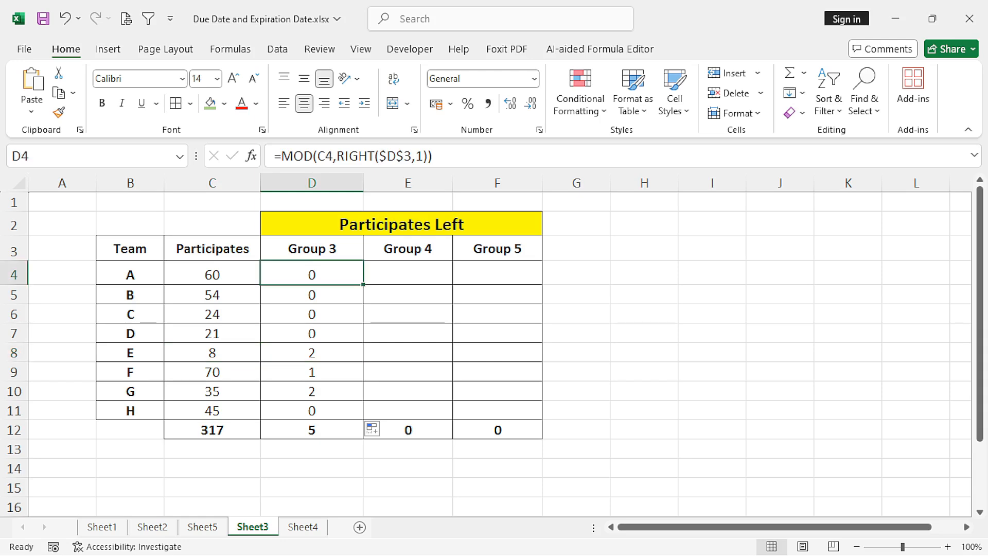
# - Copy team A's Group 3 formula from D4 into the Group 4 cell E4
pyautogui.click(407, 274)
pyautogui.click(312, 274)
pyautogui.rightClick(294, 274)
pyautogui.click(339, 129)
pyautogui.click(407, 274)
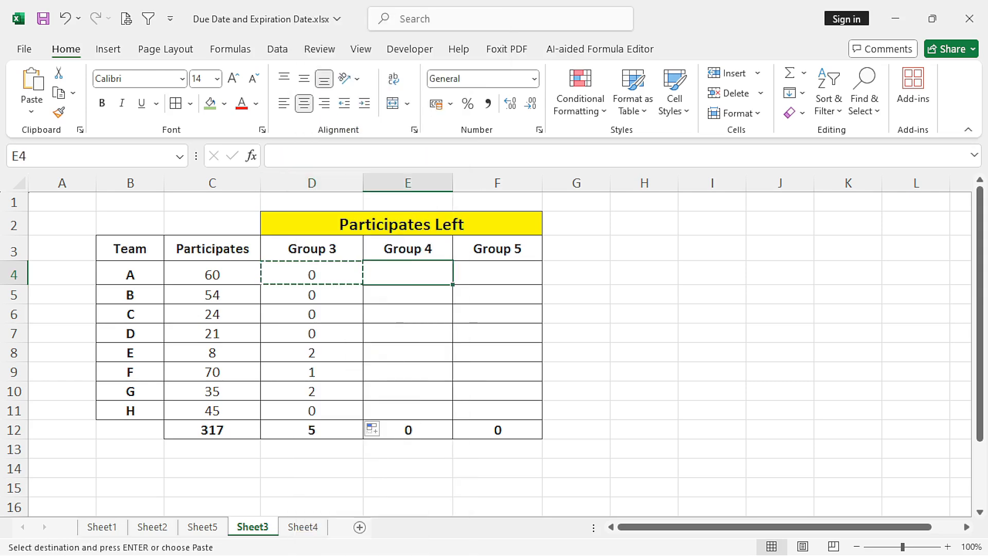
pyautogui.rightClick(410, 274)
pyautogui.click(448, 175)
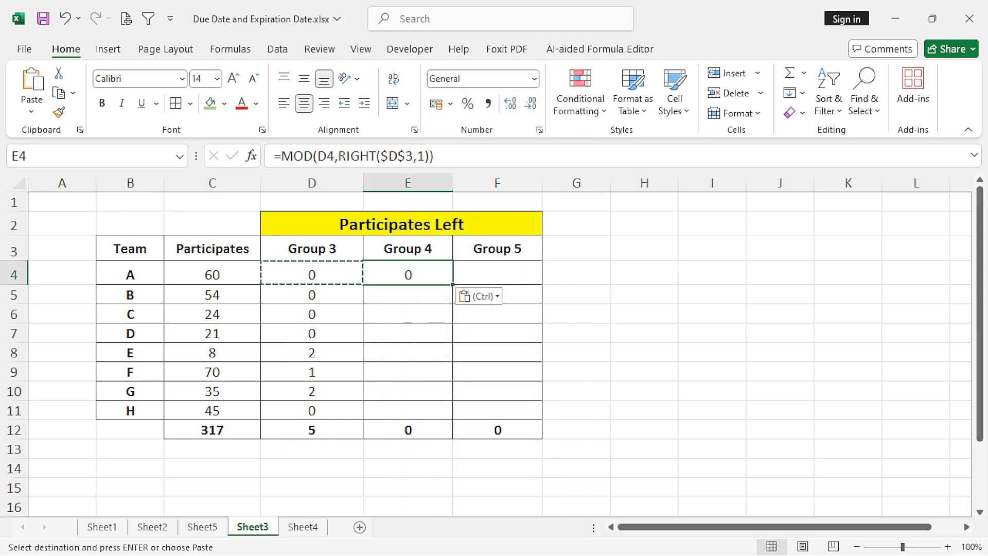
# - Change the formula in E4 to =MOD(C4,RIGHT($E$3,1)) and fill it down through E11
pyautogui.click(398, 156)
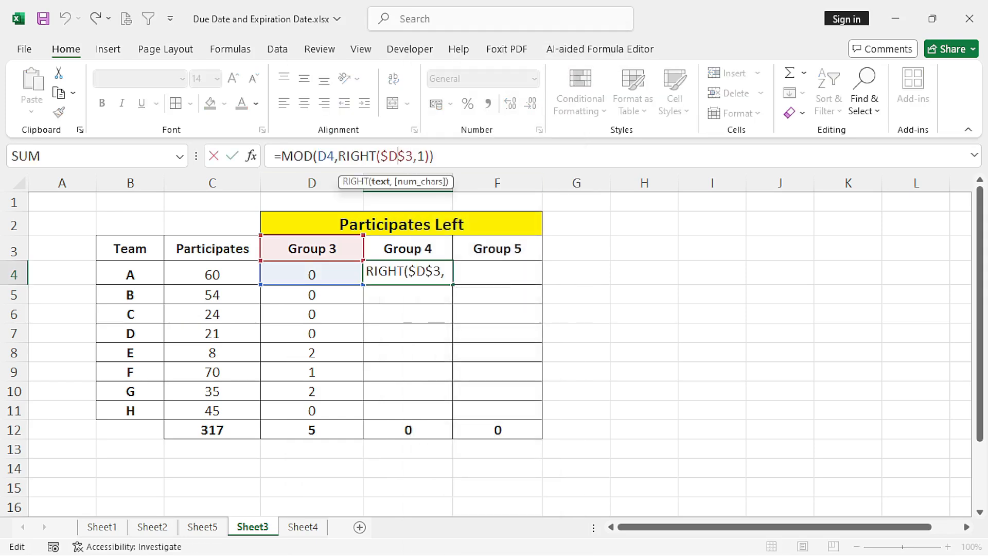
pyautogui.press('BackSpace')
pyautogui.write('E')
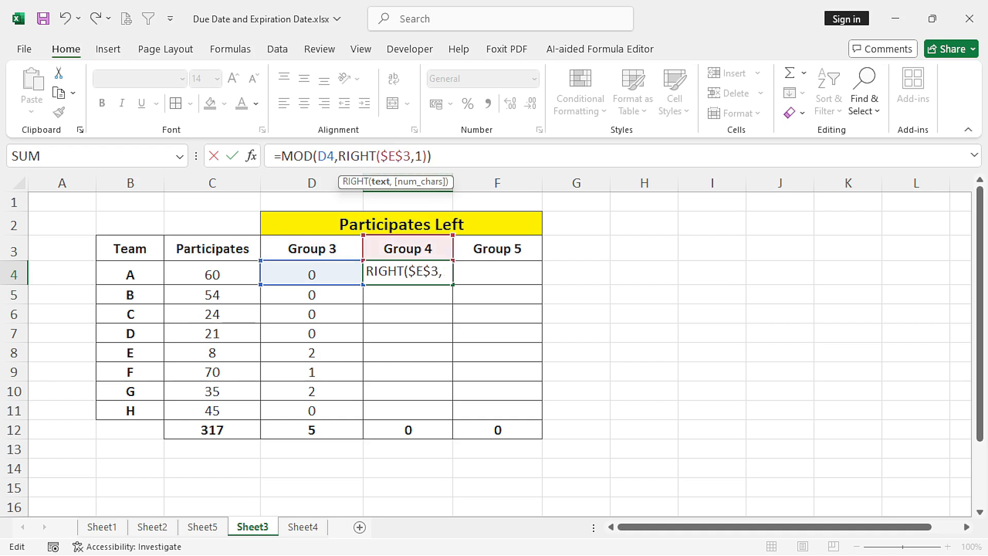
pyautogui.click(326, 155)
pyautogui.press('BackSpace')
pyautogui.write('C')
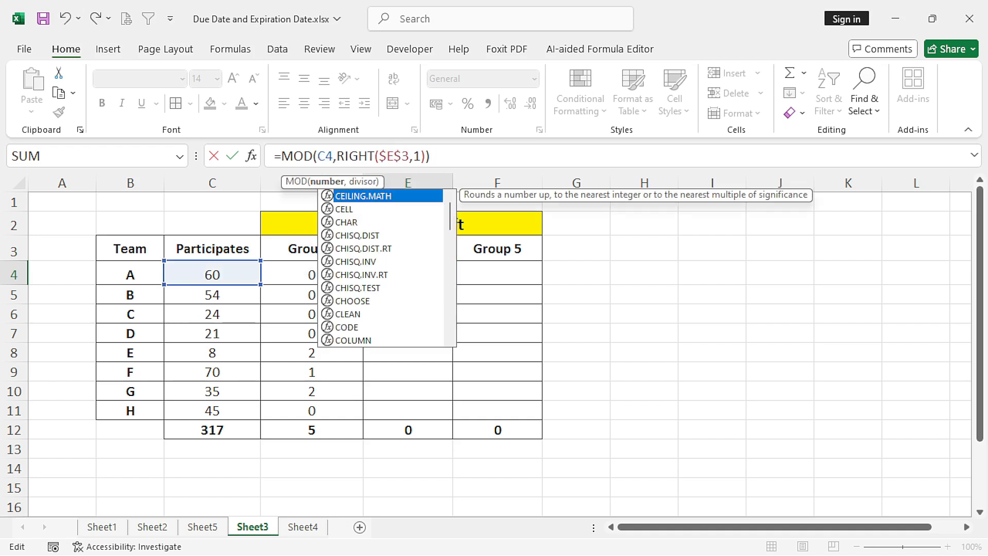
pyautogui.press('Return')
pyautogui.click(408, 274)
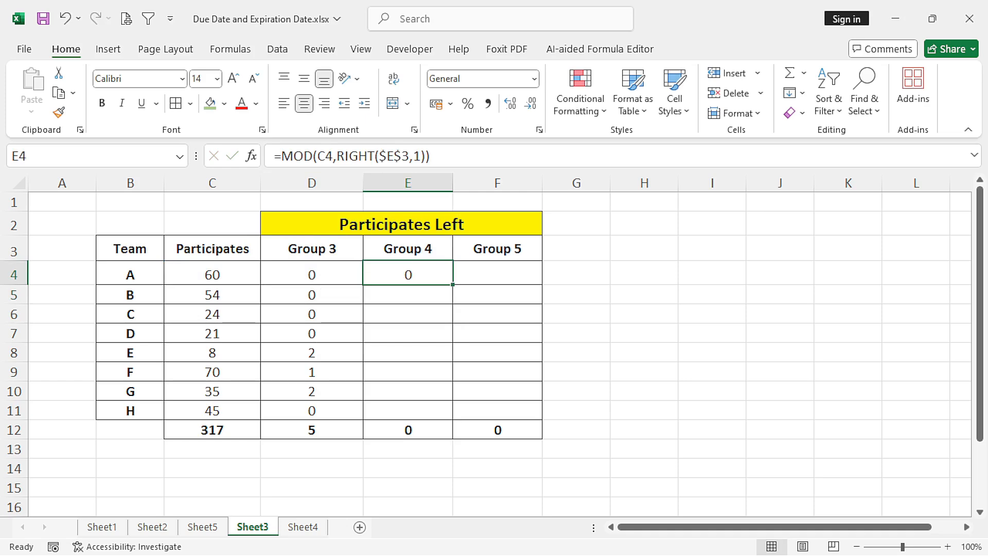
pyautogui.moveTo(452, 284); pyautogui.dragTo(452, 418)
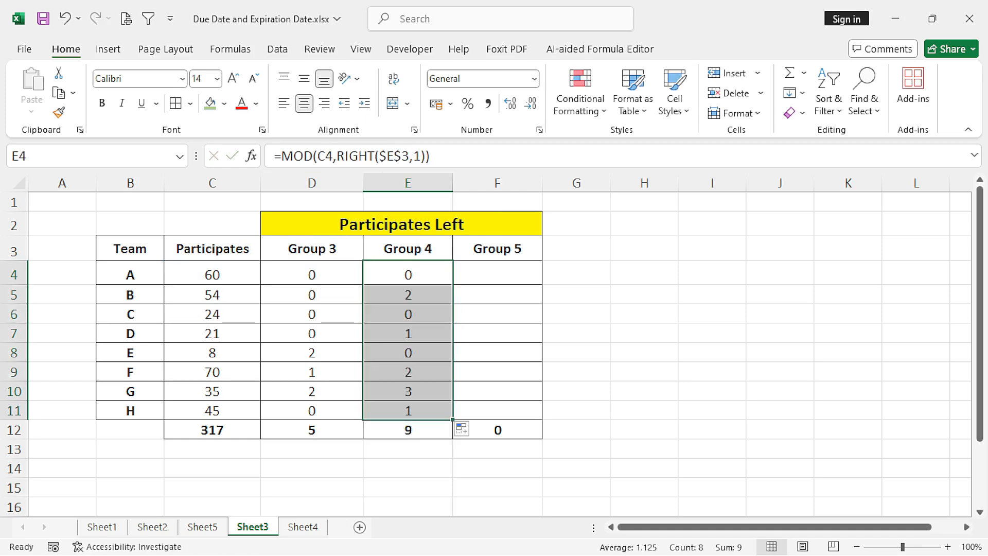
# - Check team D's Group 4 result against its participants and copy the formula from E4 into F4
pyautogui.click(408, 314)
pyautogui.click(212, 333)
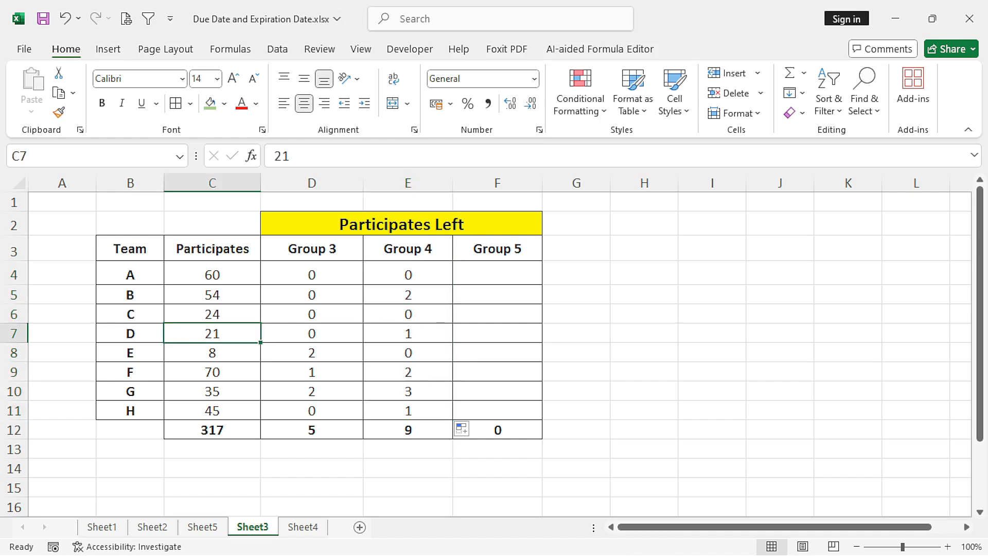
pyautogui.click(408, 333)
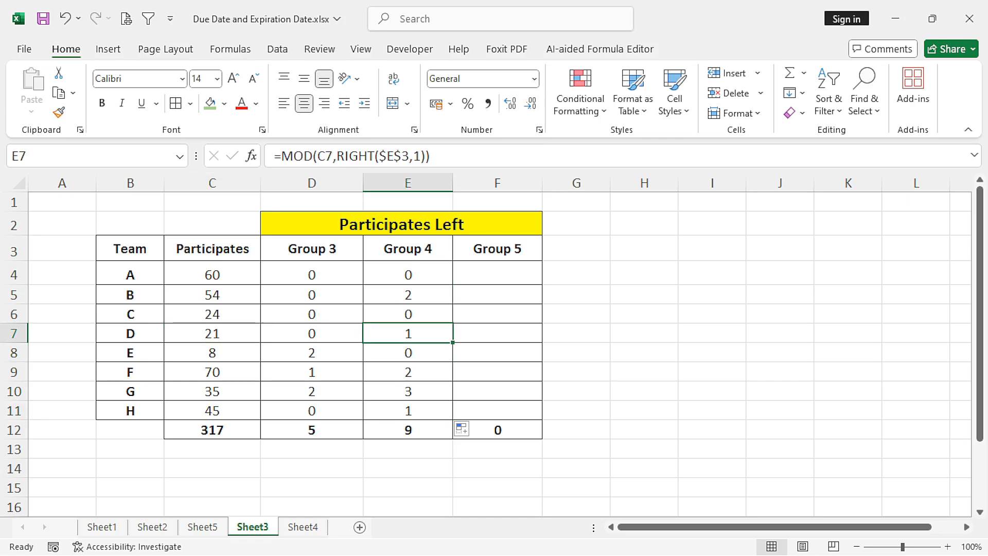
pyautogui.click(408, 274)
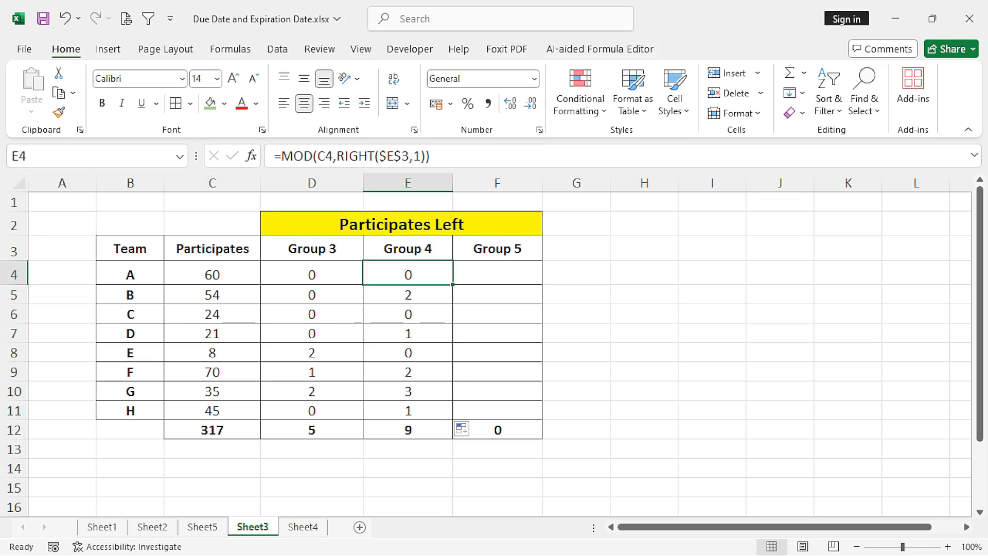
pyautogui.hotkey('ctrl', 'c')
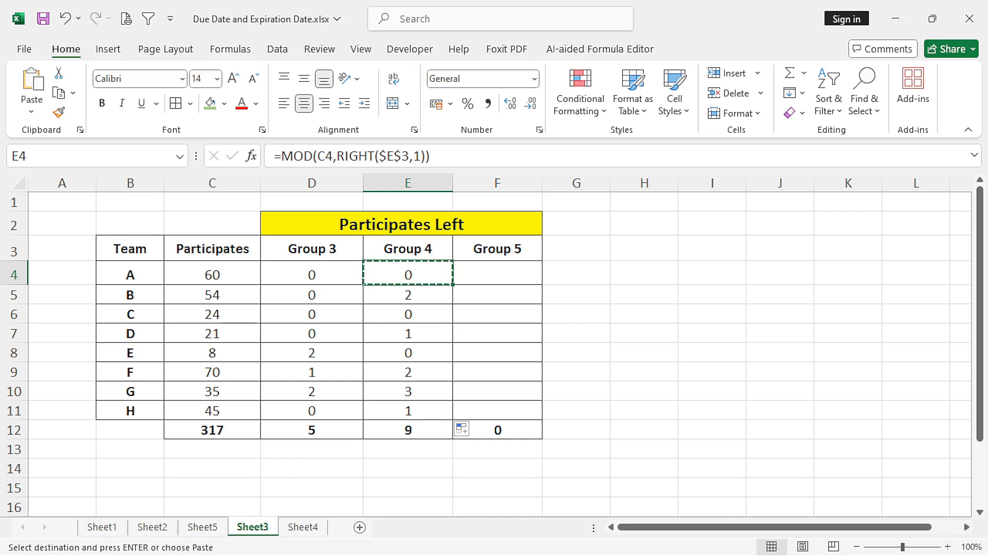
pyautogui.click(497, 274)
pyautogui.hotkey('ctrl', 'v')
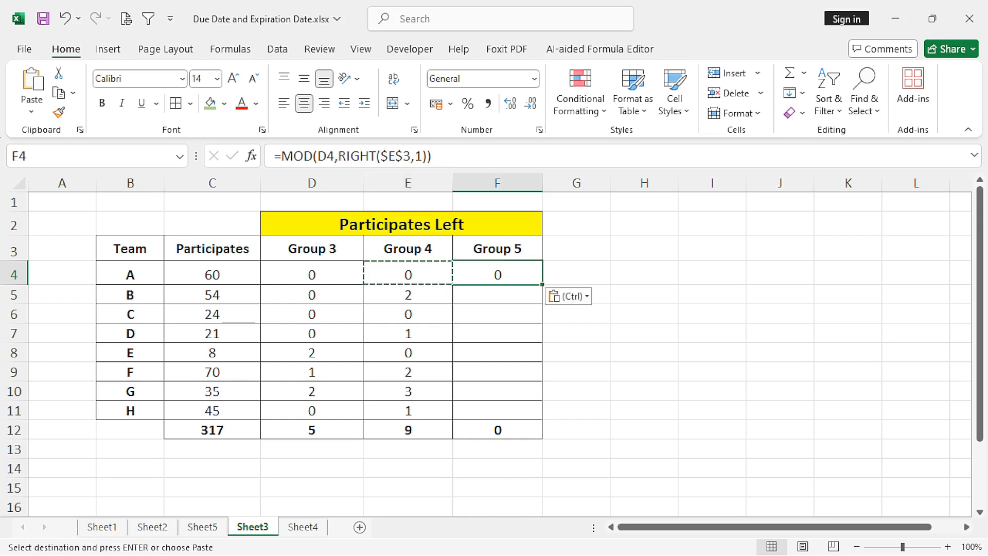
# - Change the formula in F4 to =MOD(C4,RIGHT($F$3,1)) and fill it down through F11
pyautogui.click(391, 156)
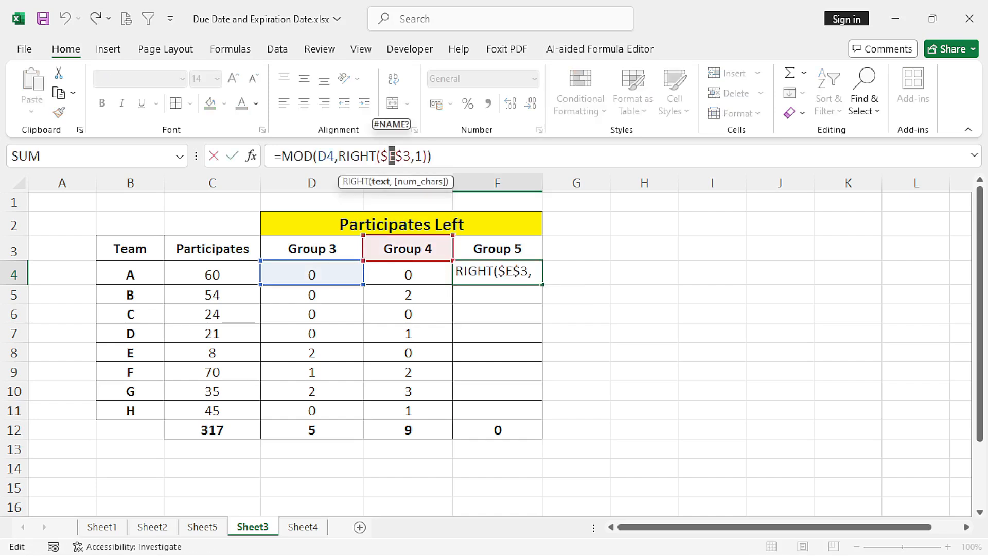
pyautogui.write('F')
pyautogui.click(326, 156)
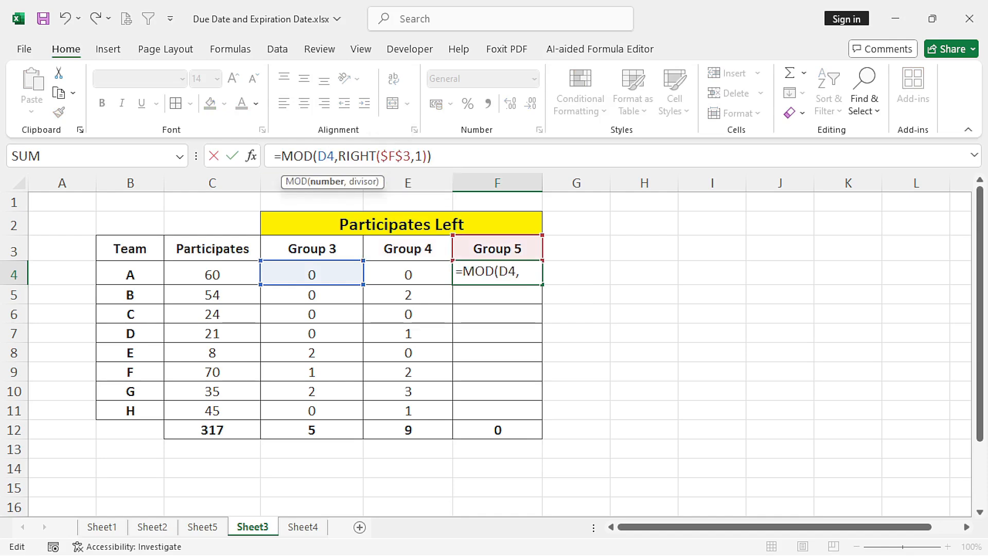
pyautogui.press('BackSpace')
pyautogui.write('C')
pyautogui.press('Return')
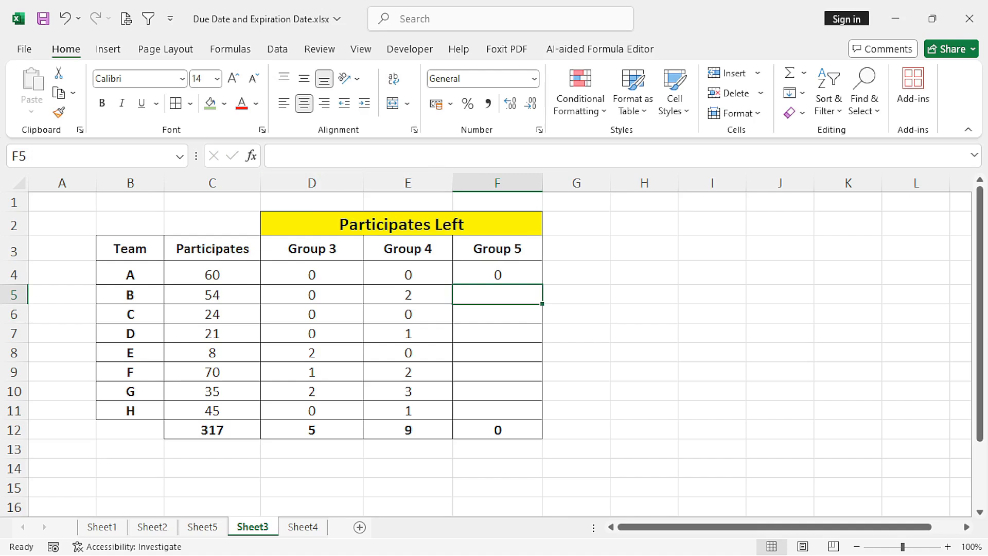
pyautogui.click(497, 274)
pyautogui.moveTo(543, 284); pyautogui.dragTo(541, 414)
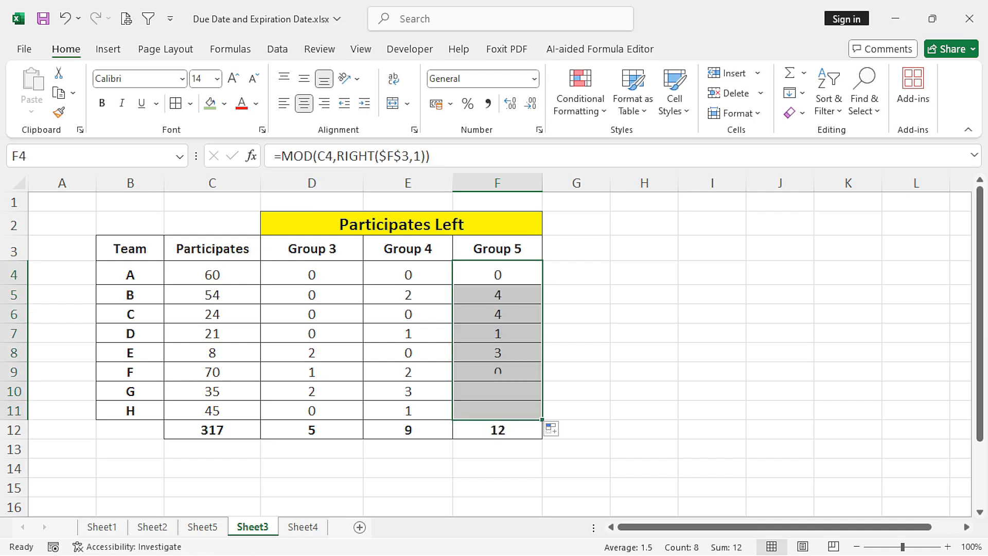
# - Review the Group 3, Group 4 and Group 5 totals in row 12 and team A's Group 3 formula in D4
pyautogui.click(212, 274)
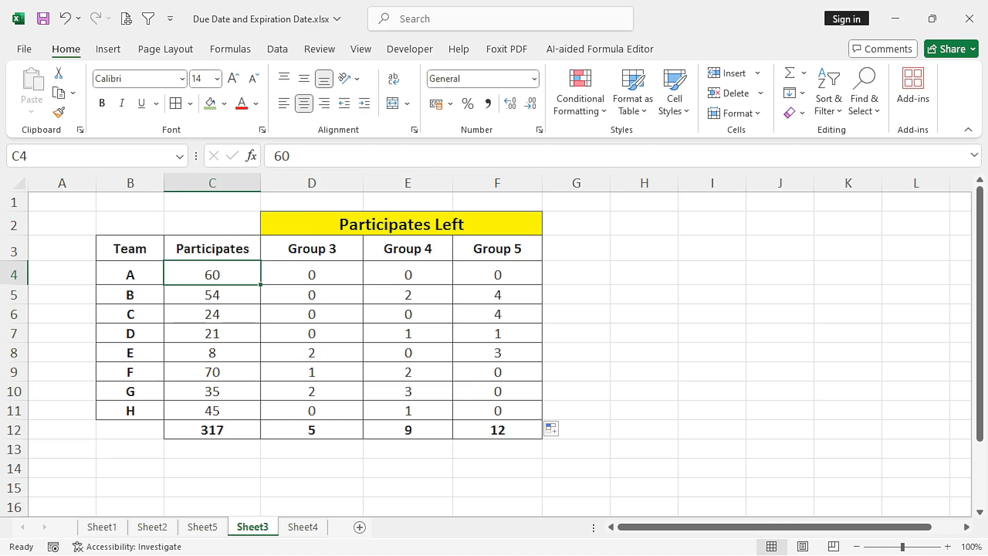
pyautogui.moveTo(312, 274); pyautogui.dragTo(311, 411)
pyautogui.click(312, 429)
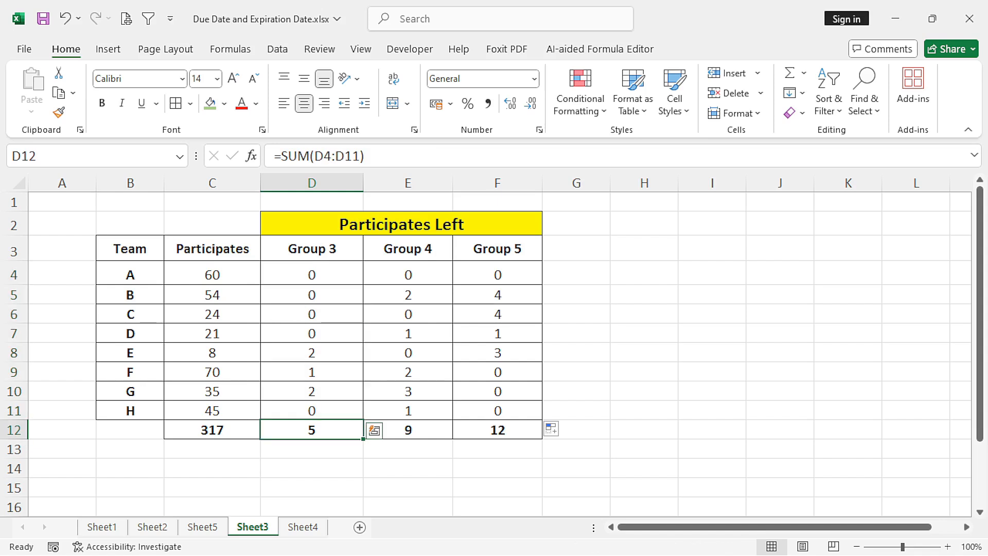
pyautogui.click(102, 103)
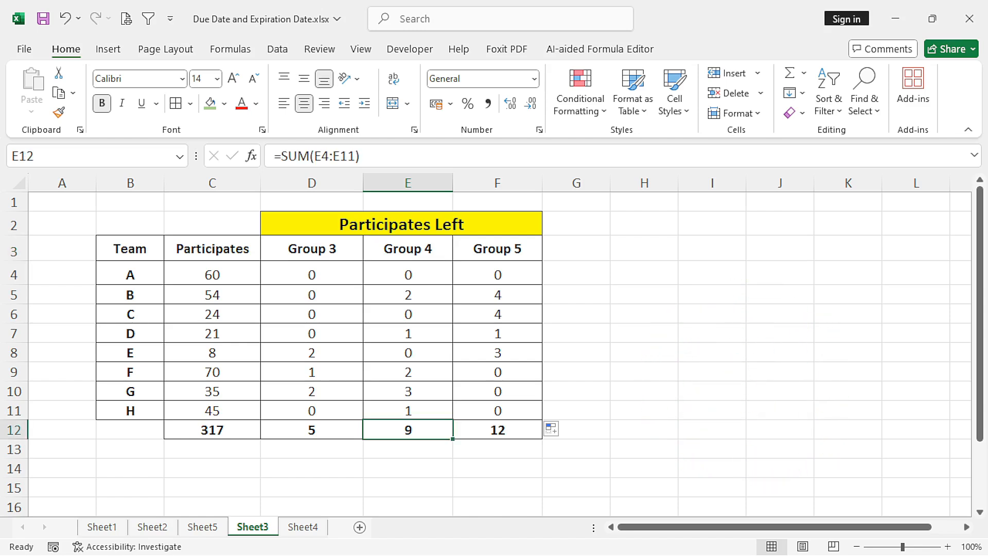
pyautogui.click(497, 430)
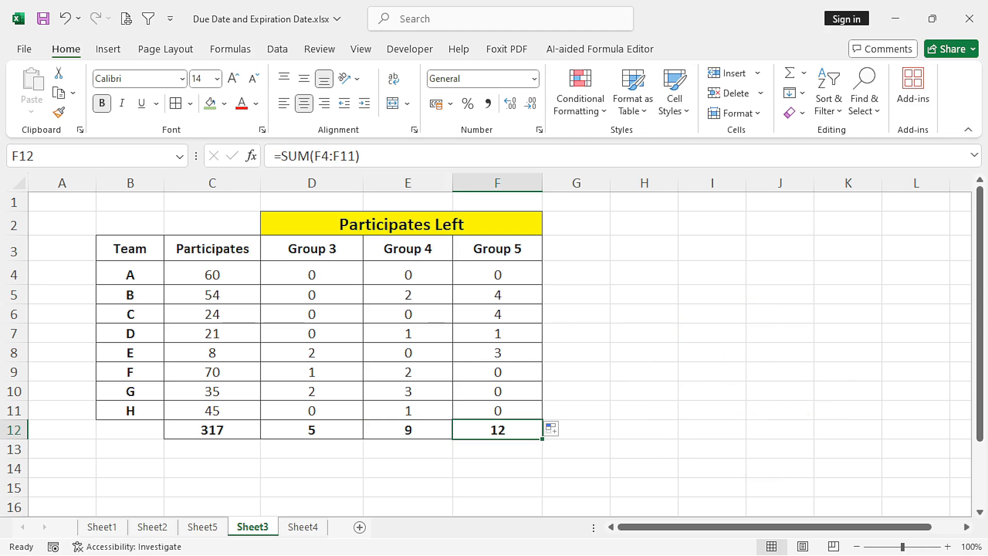
pyautogui.click(312, 273)
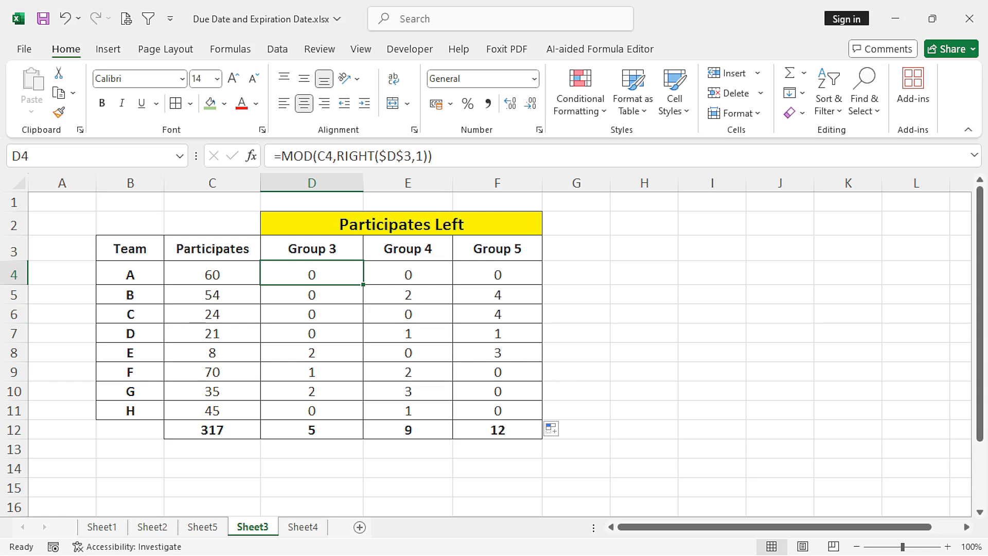
# - Switch to Sheet4 and examine the first row's Check IN and Departure times in D4 and E4
pyautogui.hotkey('ctrl', 'pagedown')
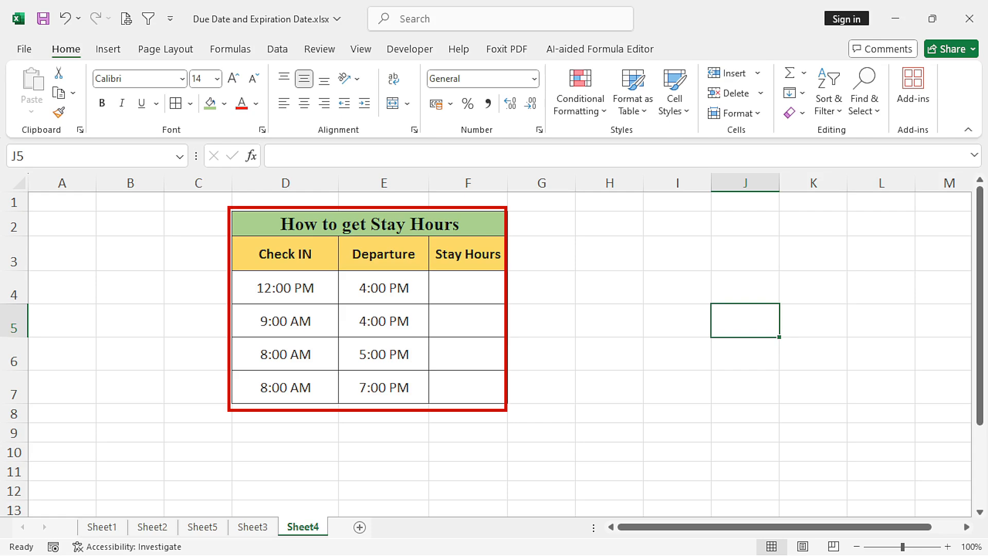
pyautogui.click(285, 288)
pyautogui.click(383, 287)
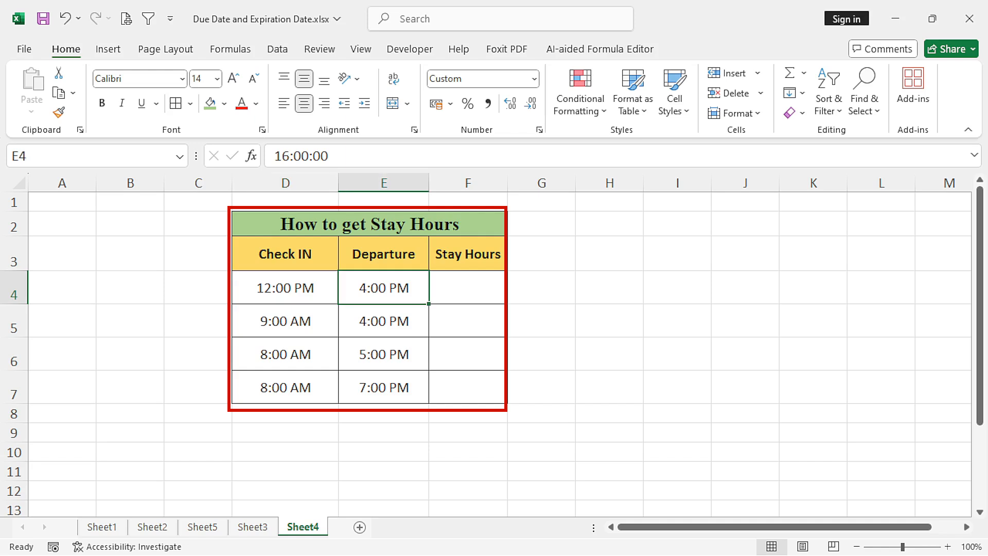
pyautogui.click(285, 287)
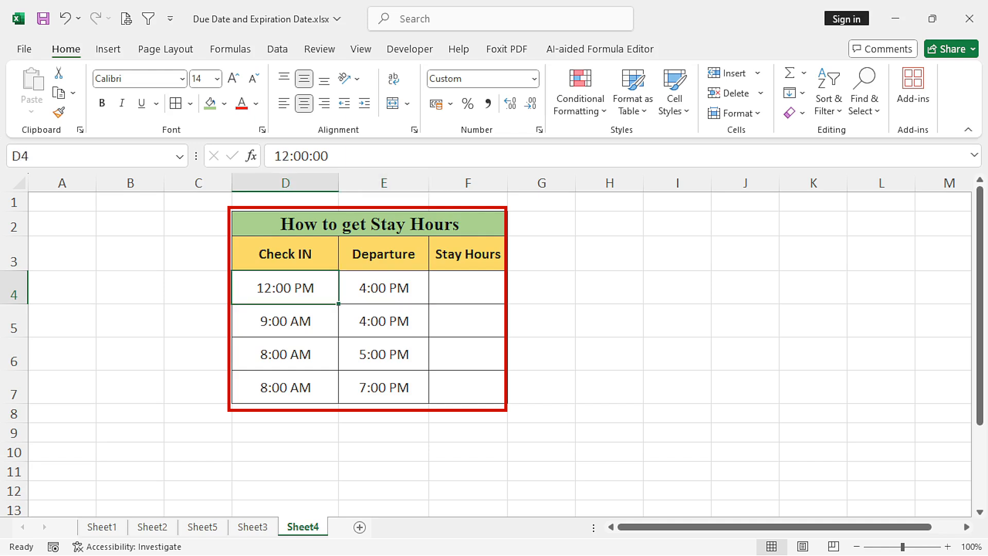
pyautogui.click(384, 287)
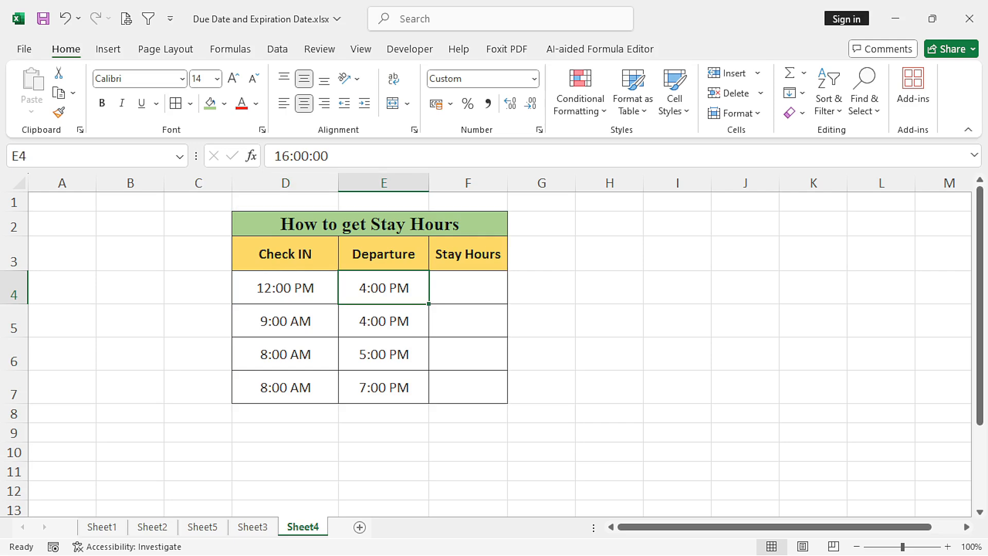
# - Build the formula =MOD(E4-D4,1) in the first Stay Hours cell, F4
pyautogui.click(468, 288)
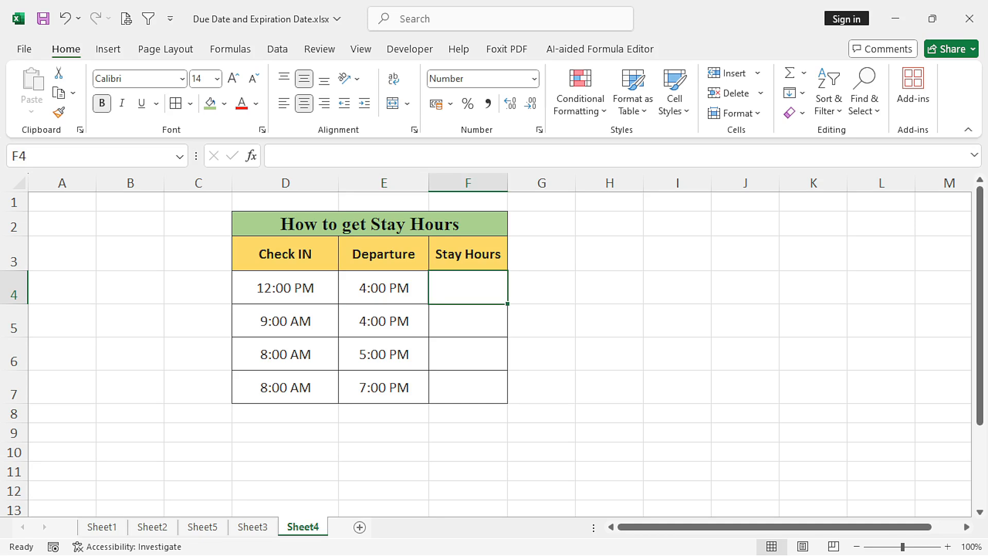
pyautogui.write('=')
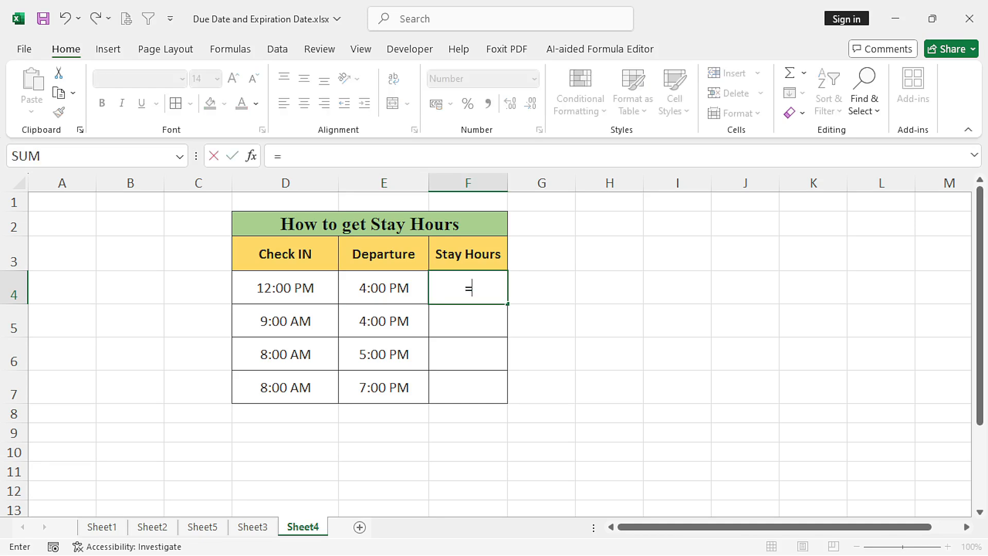
pyautogui.write('MOD(')
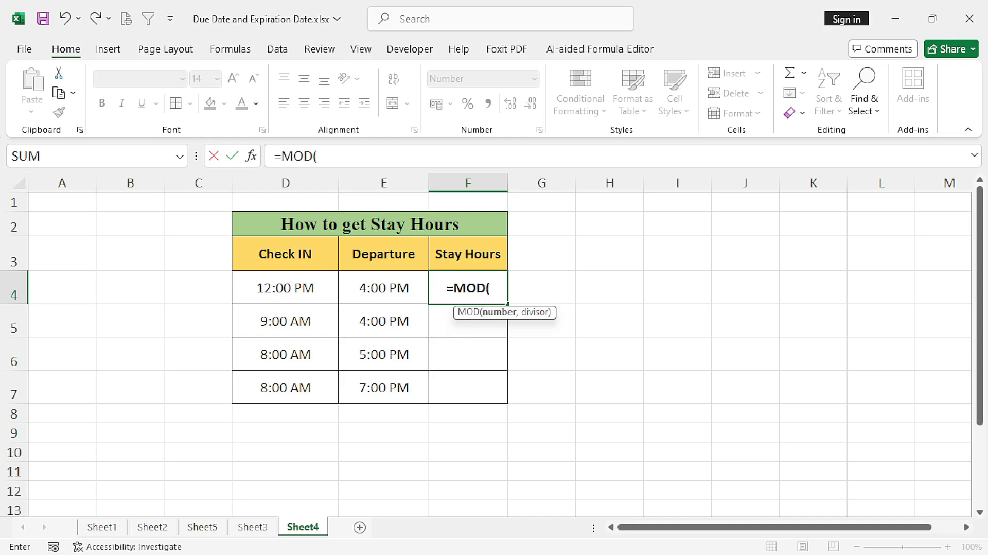
pyautogui.click(383, 288)
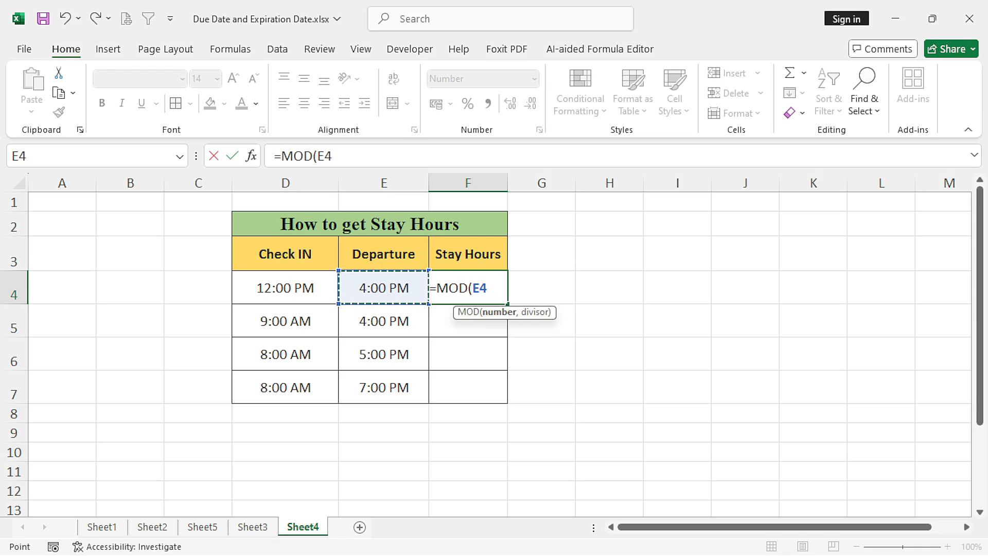
pyautogui.write('-')
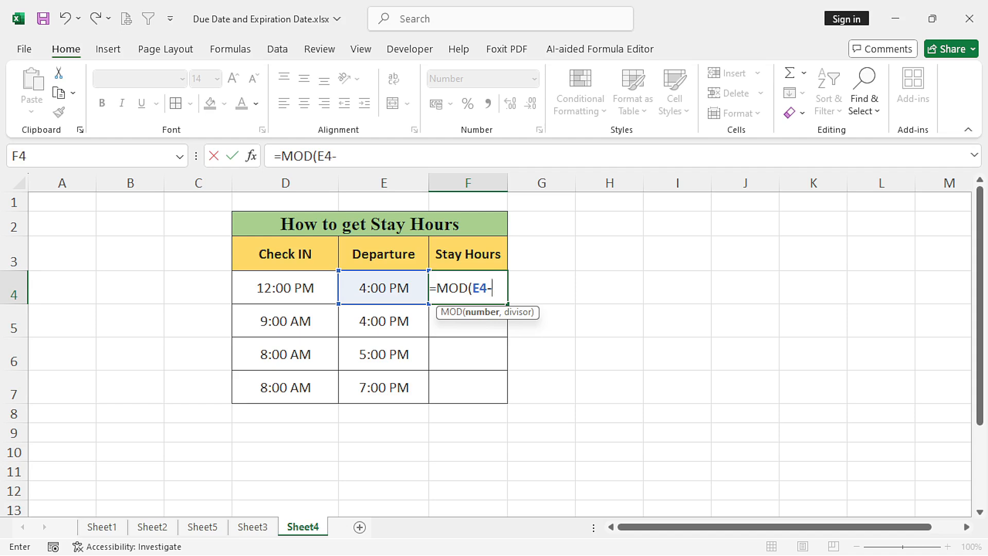
pyautogui.click(285, 288)
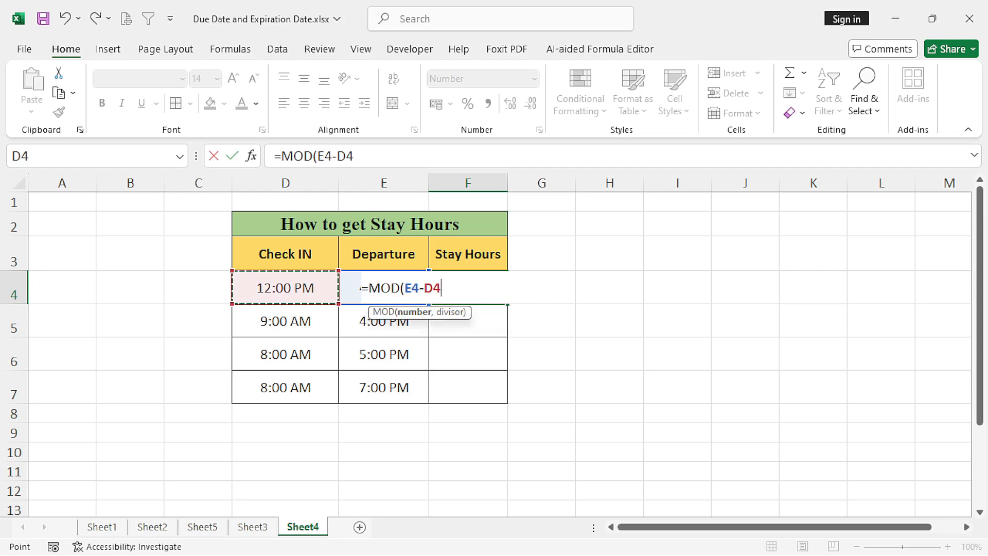
pyautogui.write(',')
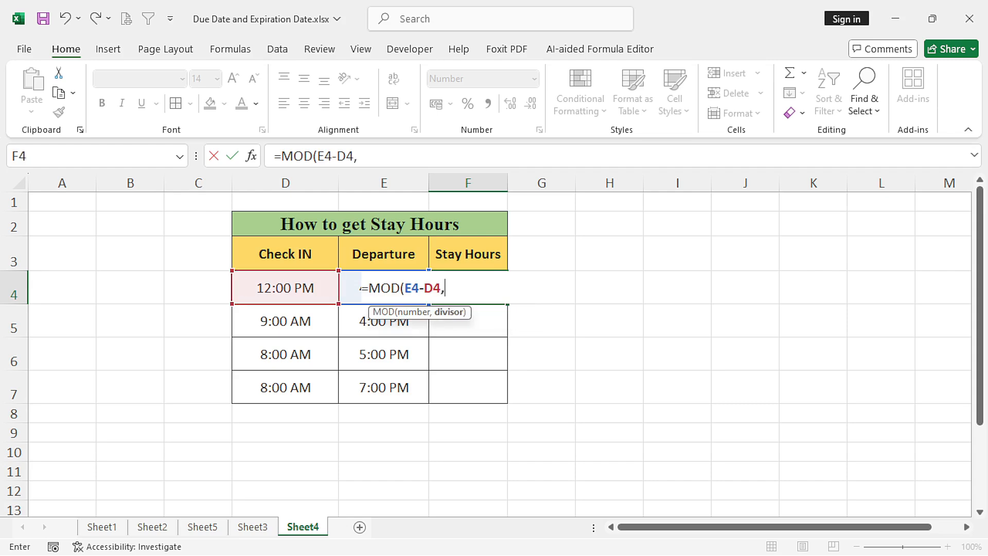
pyautogui.write('1)')
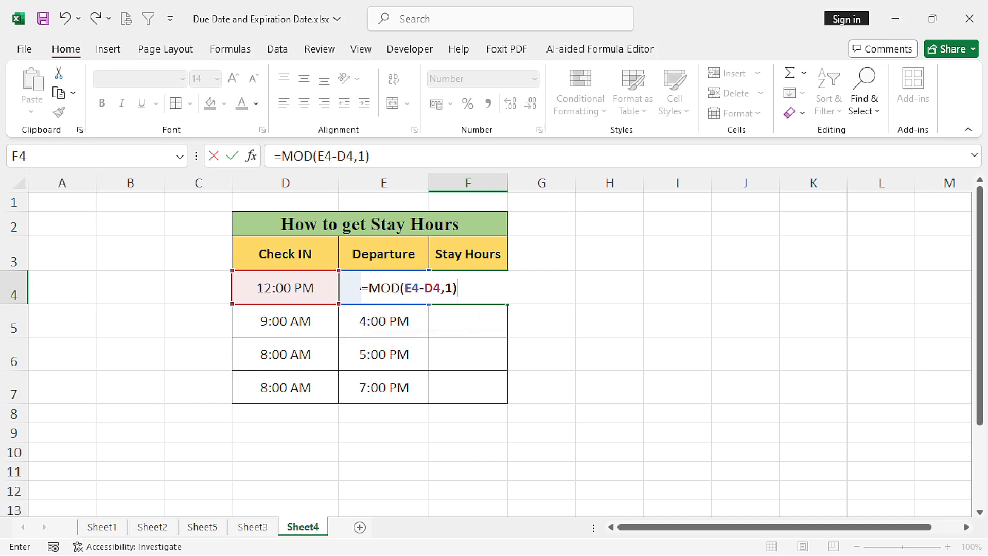
pyautogui.write('*')
# - Multiply the MOD result in F4 by 24 and fill the formula down through F7
pyautogui.write('24')
pyautogui.press('Return')
pyautogui.click(468, 287)
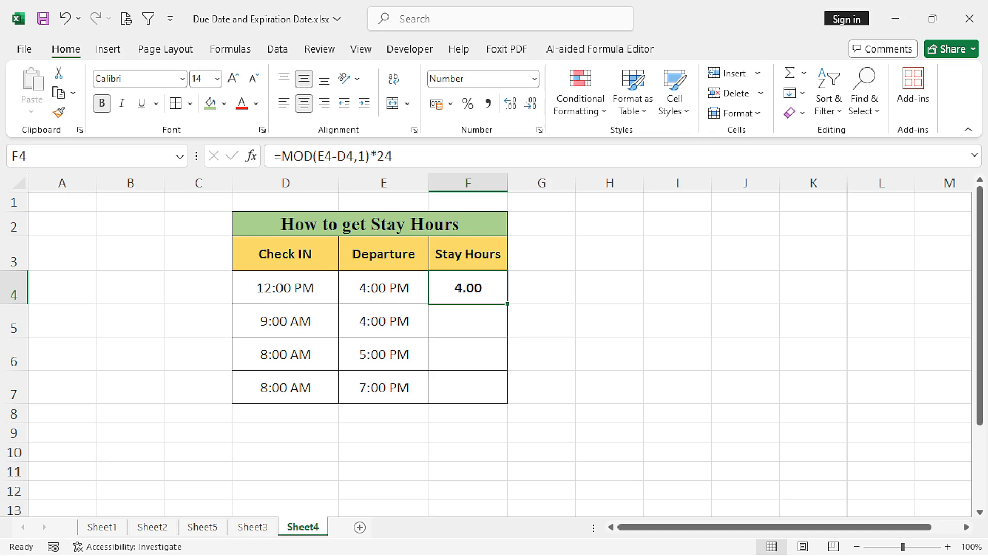
pyautogui.moveTo(507, 303); pyautogui.dragTo(507, 402)
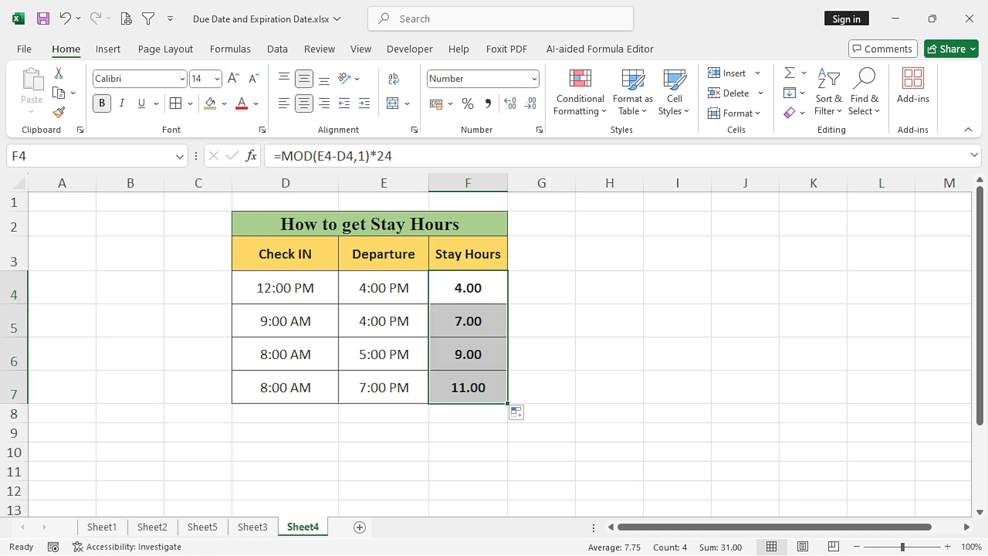
# - Compare the Stay Hours results with the Check IN and Departure times in rows 5 to 7 and recheck the formula in F4
pyautogui.click(285, 321)
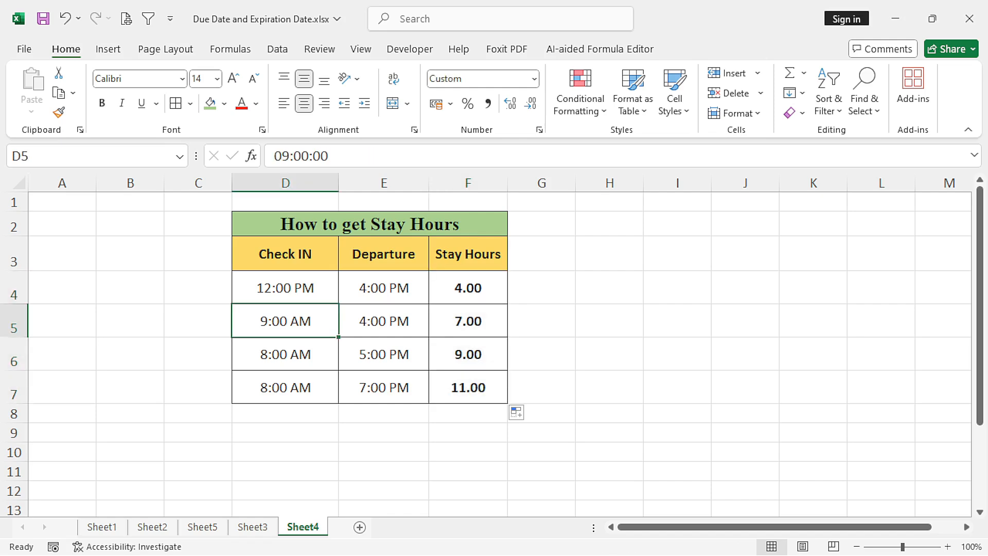
pyautogui.click(383, 321)
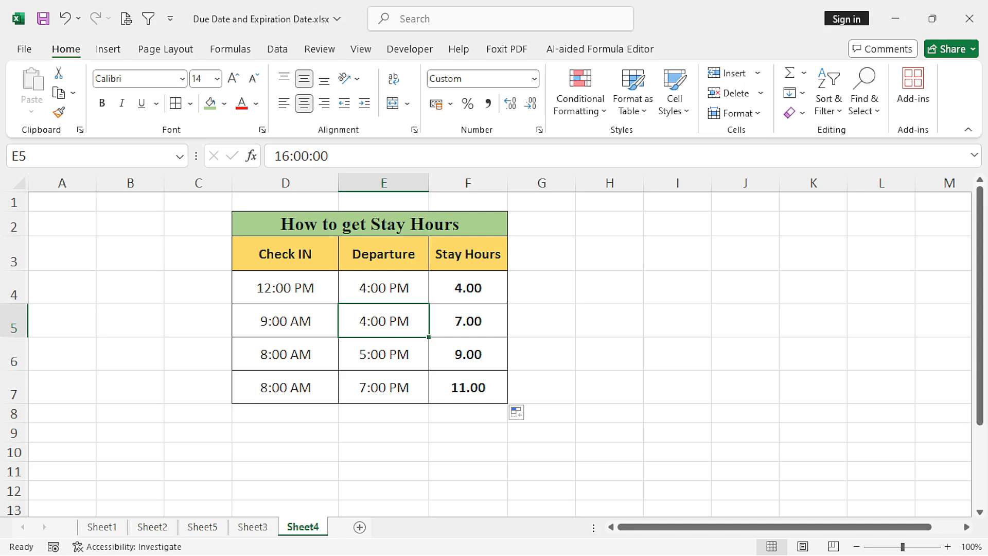
pyautogui.click(468, 321)
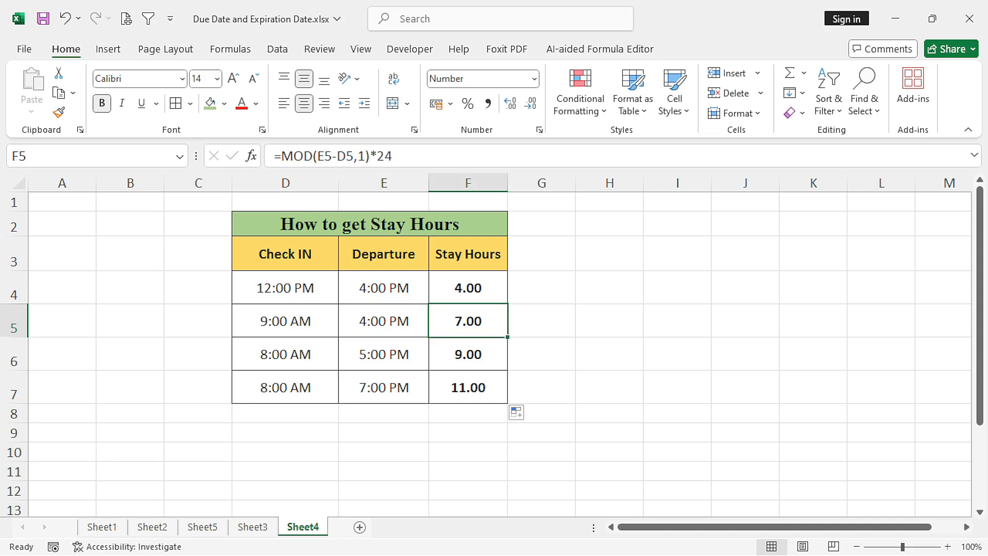
pyautogui.click(285, 353)
pyautogui.click(383, 354)
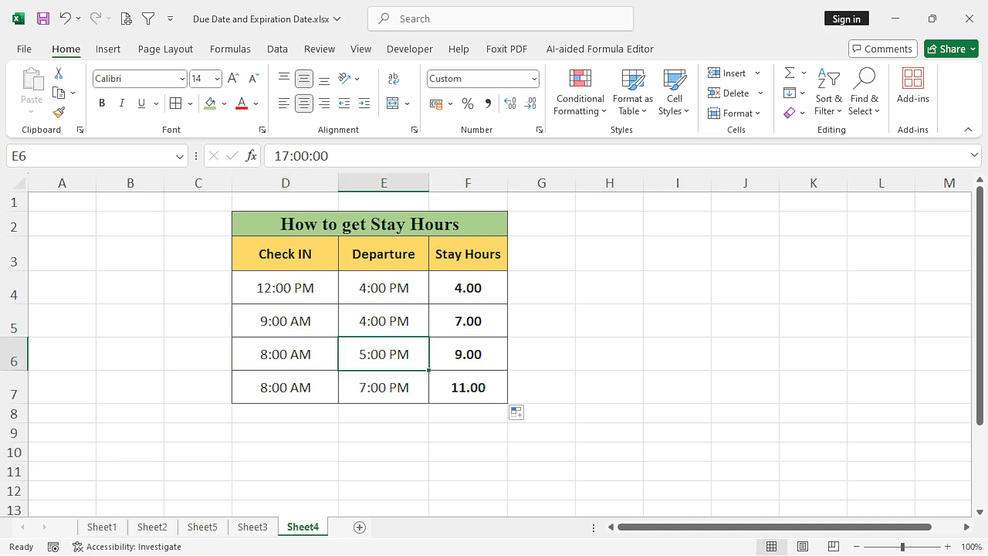
pyautogui.click(467, 354)
pyautogui.click(285, 387)
pyautogui.click(468, 388)
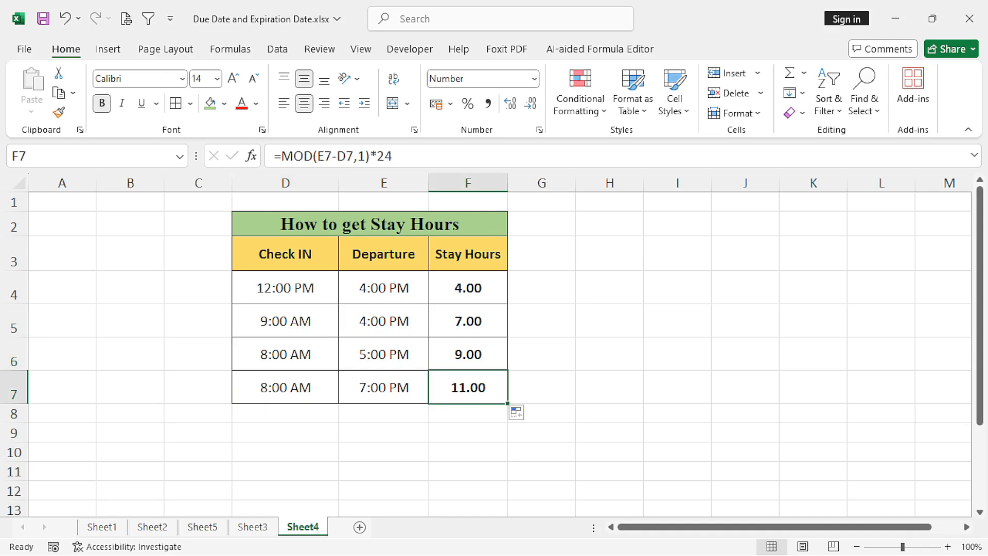
pyautogui.click(467, 288)
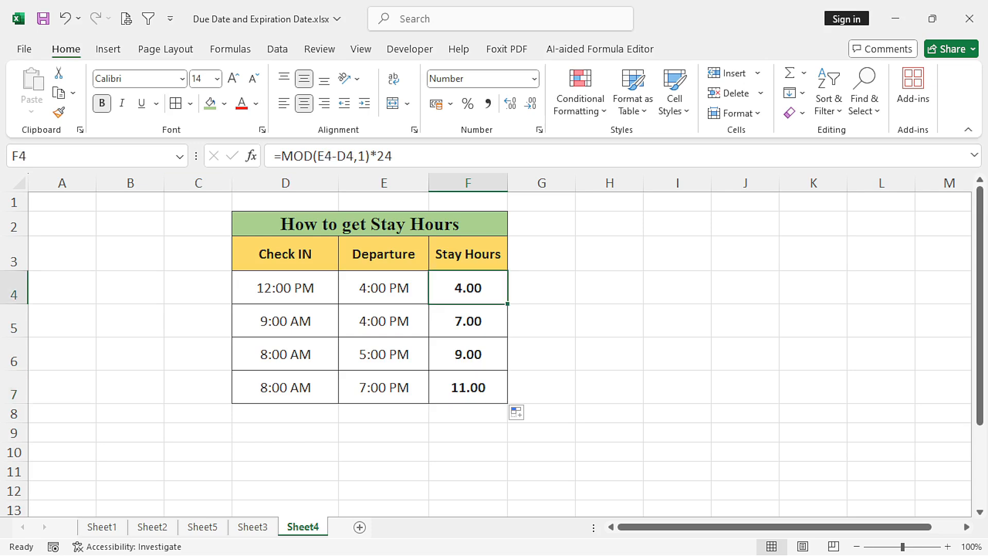